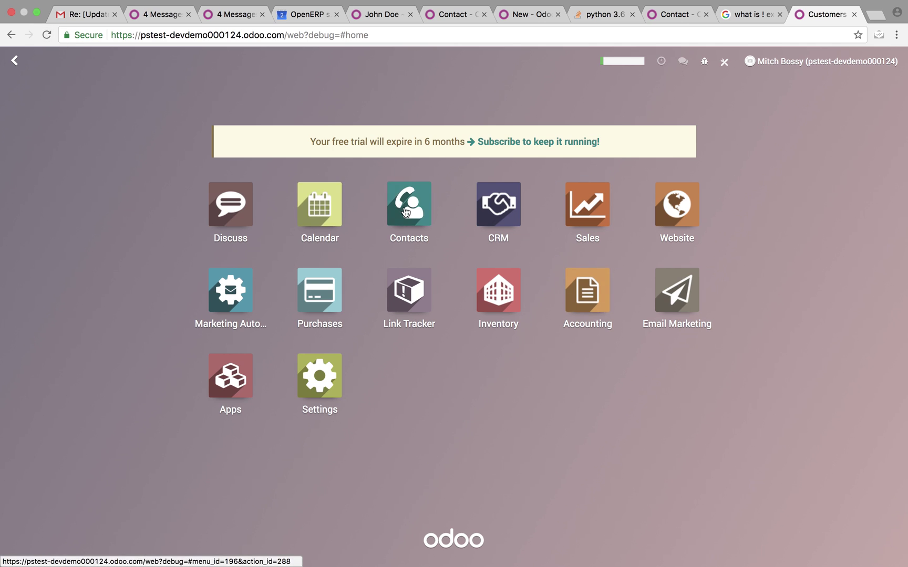
Step: Open the contact's Rating list, which shows ratings 10, 100, 150 and 55
{"action": "left_click", "coordinate": [405, 212]}
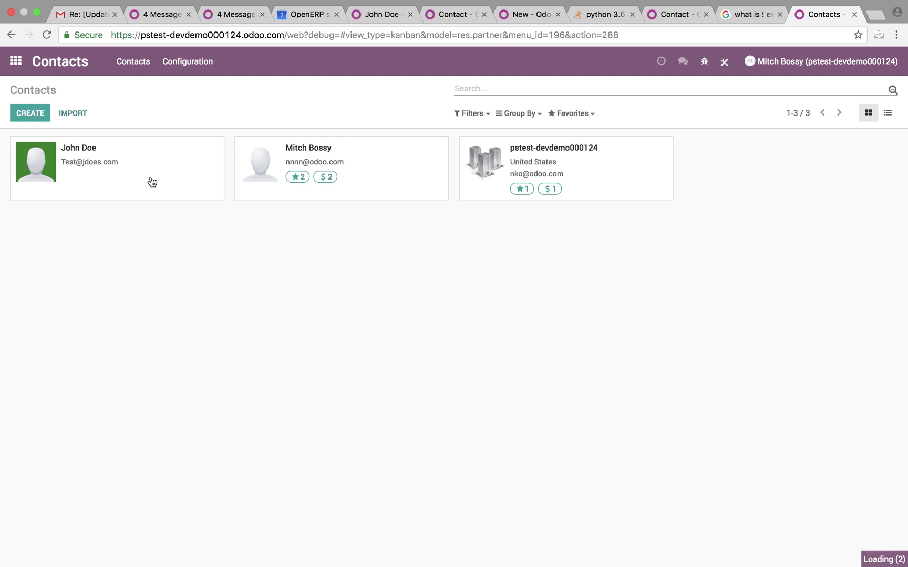
{"action": "left_click", "coordinate": [152, 181]}
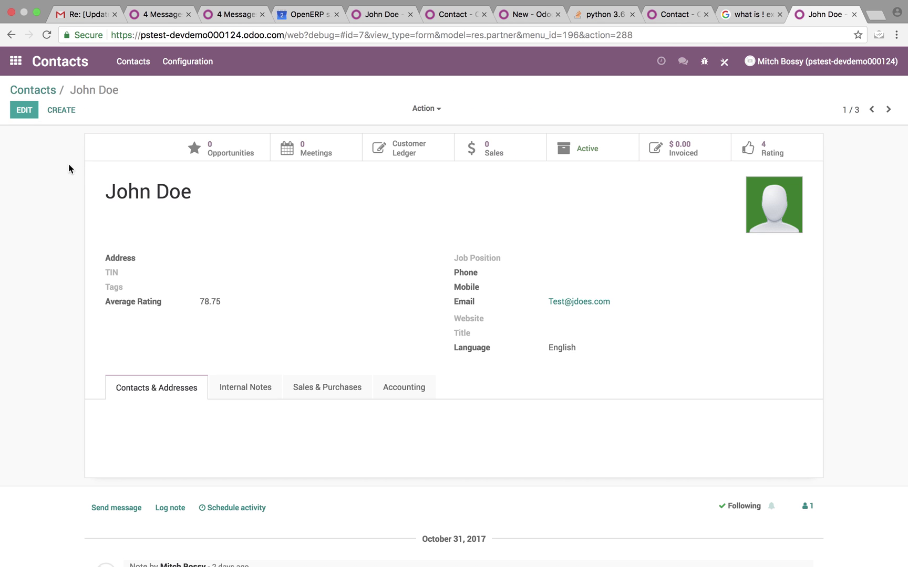
{"action": "left_click", "coordinate": [296, 389]}
{"action": "left_click", "coordinate": [179, 393]}
{"action": "left_click", "coordinate": [797, 145]}
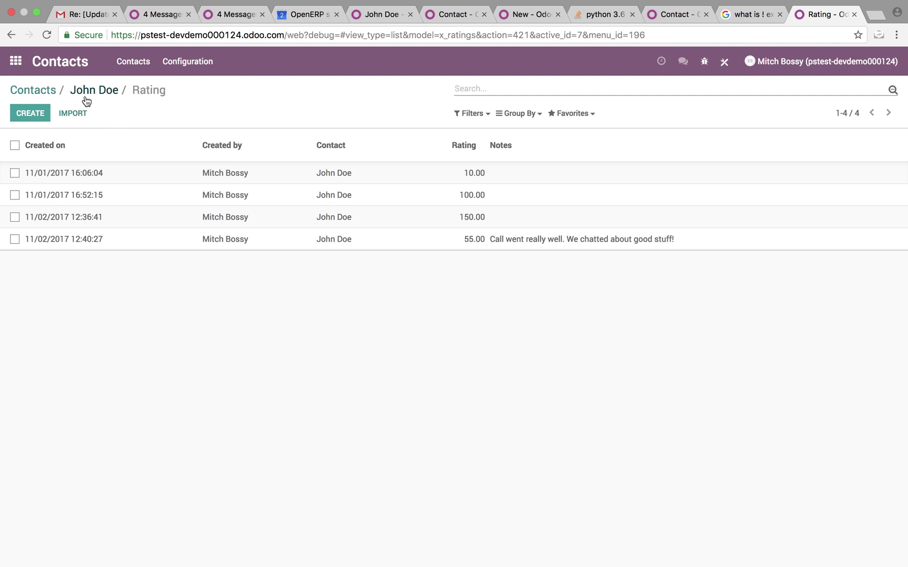
Step: Go to the fourth rating record and change its value from 55.00 to 4
{"action": "left_click", "coordinate": [172, 168]}
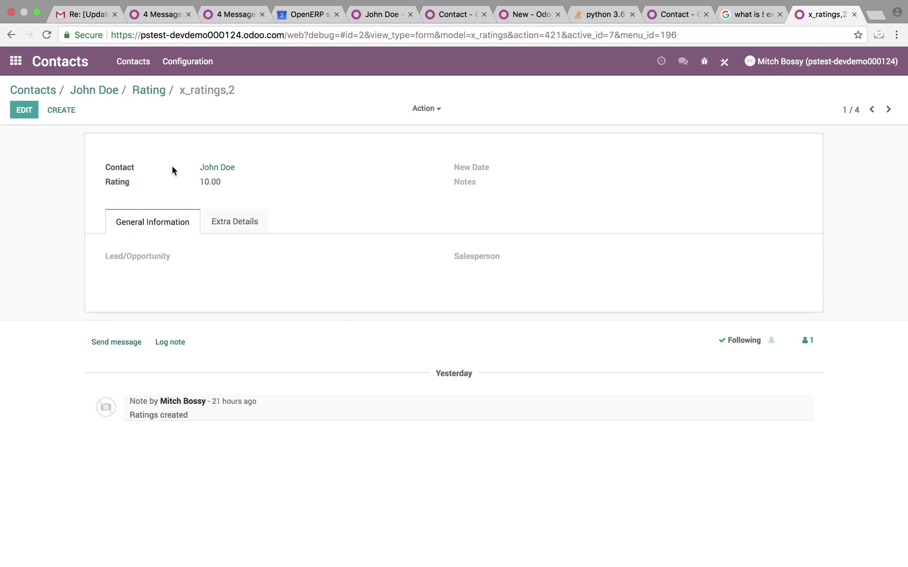
{"action": "left_click", "coordinate": [893, 115]}
{"action": "left_click", "coordinate": [893, 115]}
{"action": "left_click", "coordinate": [892, 115]}
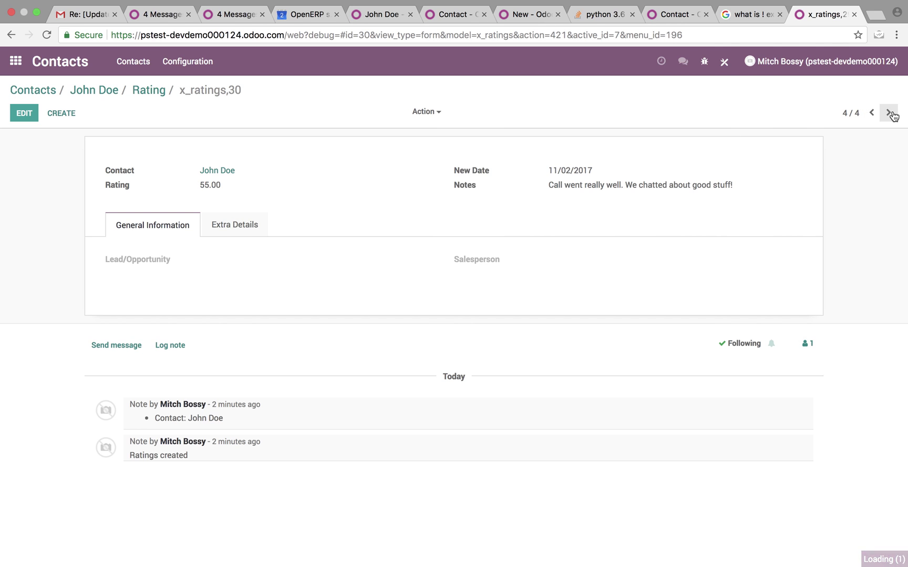
{"action": "left_click", "coordinate": [30, 120]}
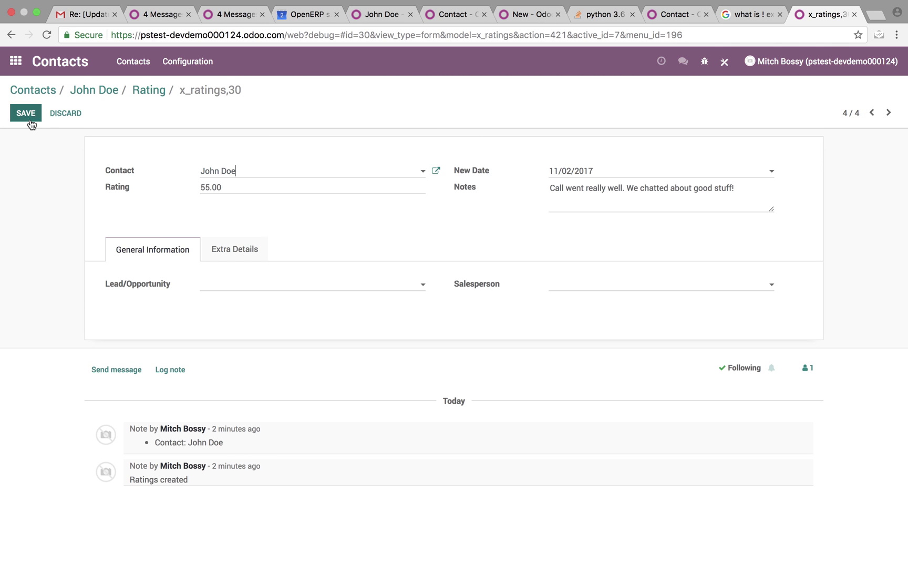
{"action": "double_click", "coordinate": [202, 187]}
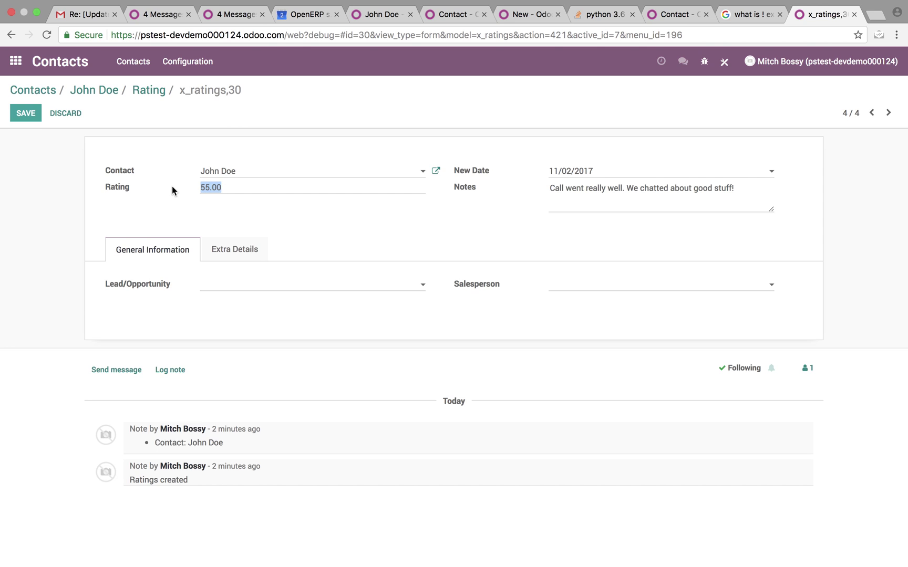
{"action": "type", "text": "4"}
Step: Save the rating at 4.00 and relabel the form's 'New Date' field to 'Date' in Studio
{"action": "left_click", "coordinate": [24, 114]}
{"action": "left_click", "coordinate": [724, 62]}
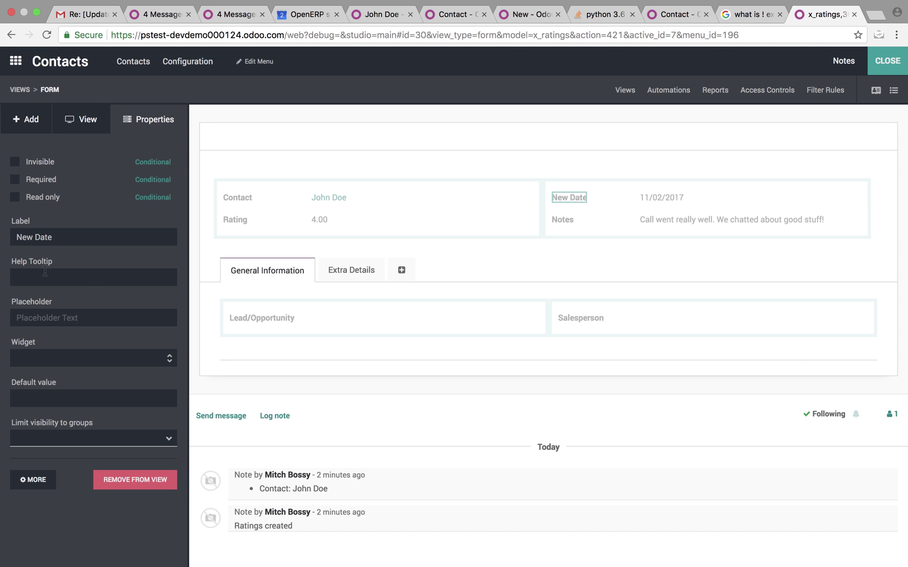
{"action": "left_click_drag", "start_coordinate": [37, 237], "coordinate": [16, 237]}
{"action": "key", "text": "BackSpace"}
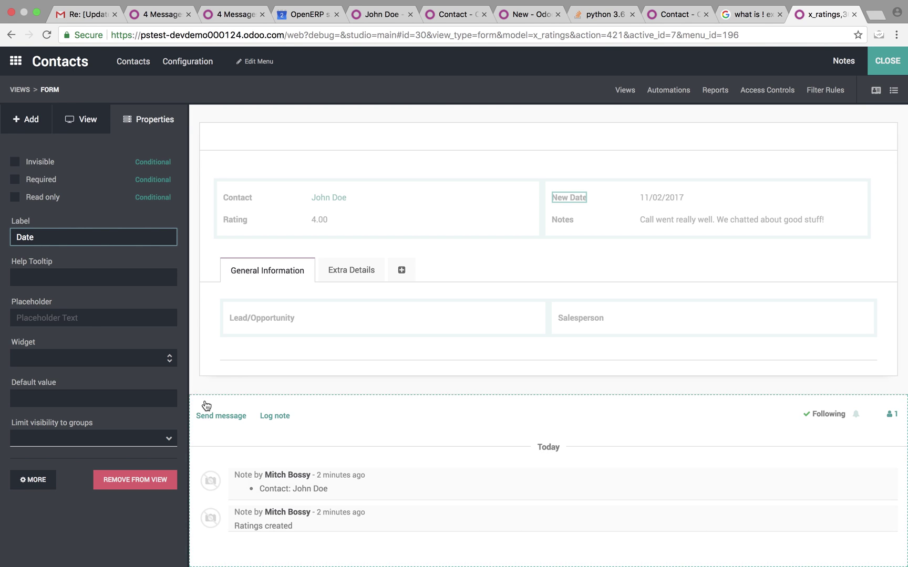
{"action": "left_click", "coordinate": [202, 399]}
{"action": "left_click", "coordinate": [887, 61]}
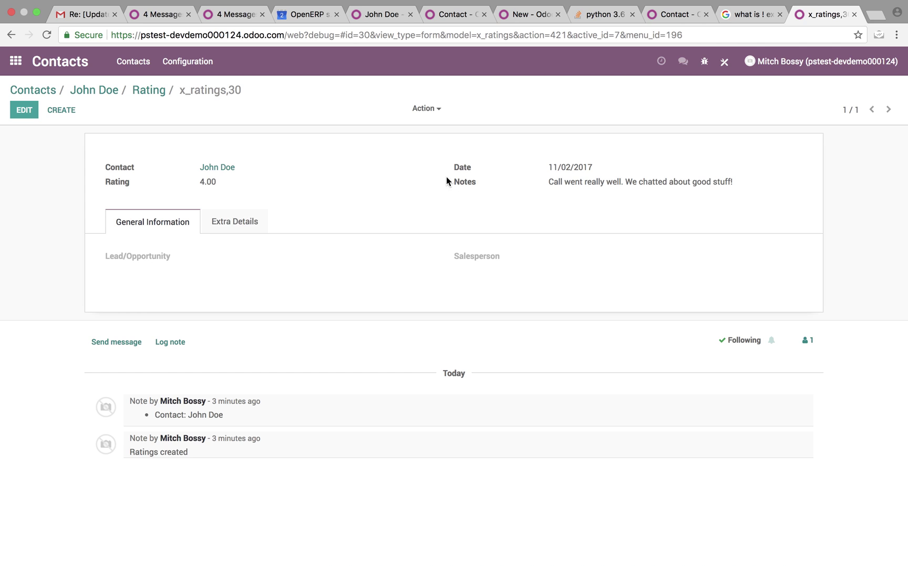
Step: Append 'Everything went well!' to the rating's notes and save
{"action": "left_click", "coordinate": [24, 117]}
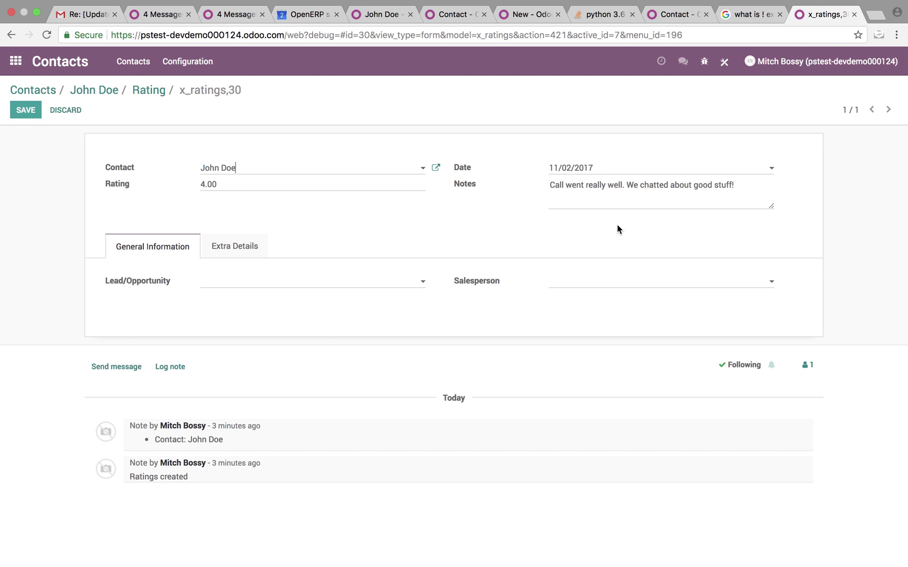
{"action": "left_click", "coordinate": [620, 206]}
{"action": "type", "text": "Everything went well!"}
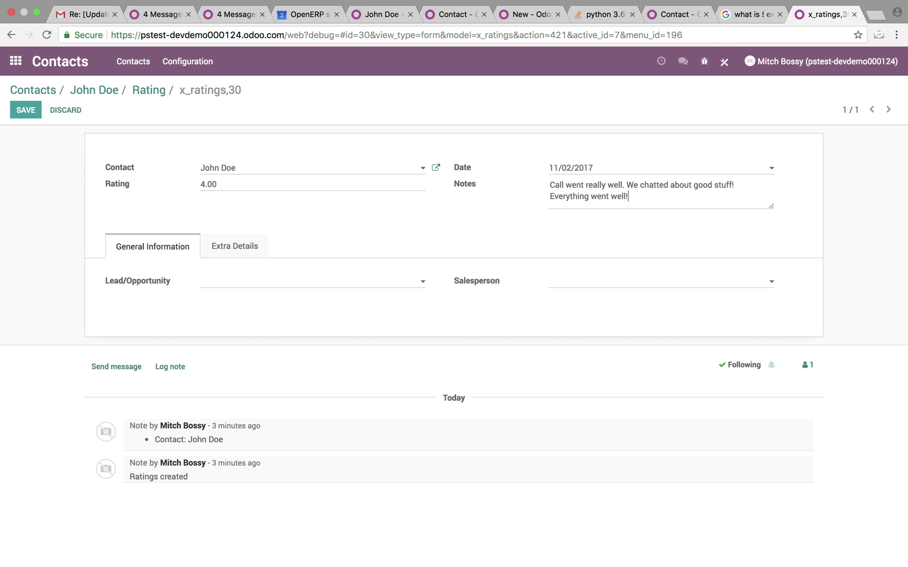
{"action": "left_click", "coordinate": [23, 110]}
Step: Reopen the rating, browse Lead/Opportunity choices without picking one, and save again
{"action": "left_click", "coordinate": [22, 109]}
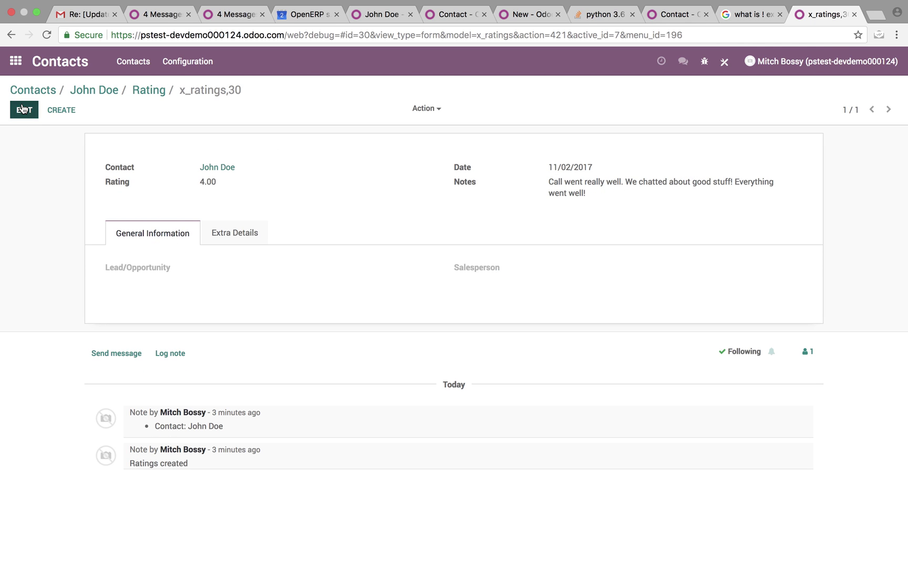
{"action": "left_click", "coordinate": [259, 284]}
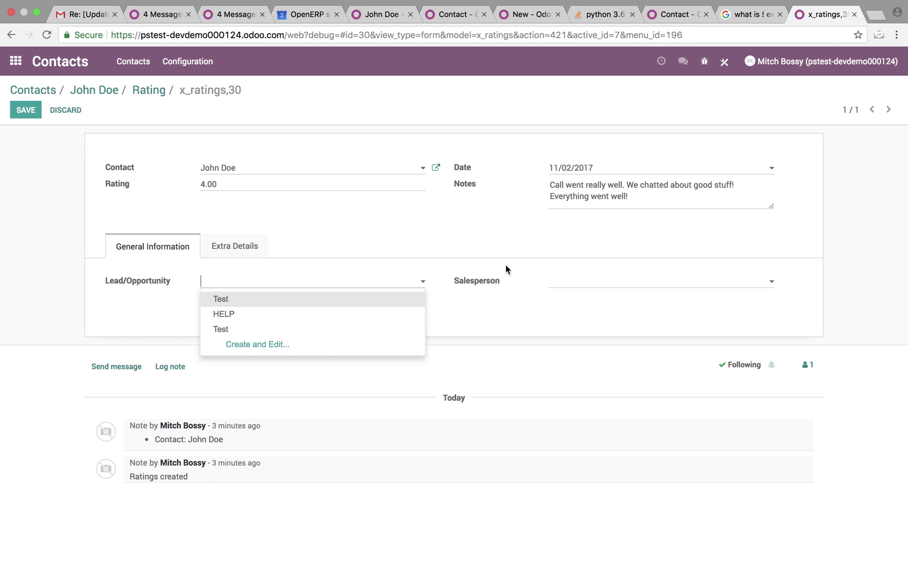
{"action": "left_click", "coordinate": [85, 271]}
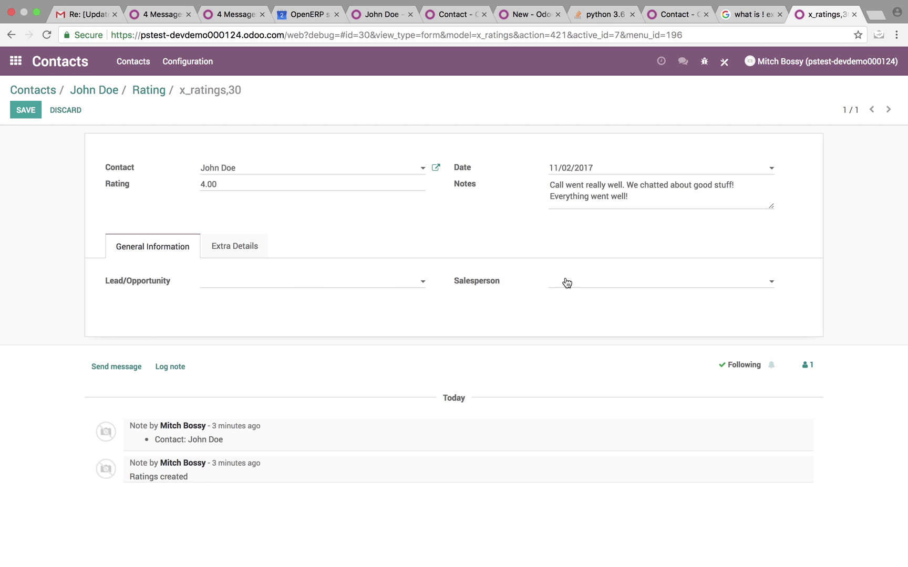
{"action": "left_click", "coordinate": [29, 115]}
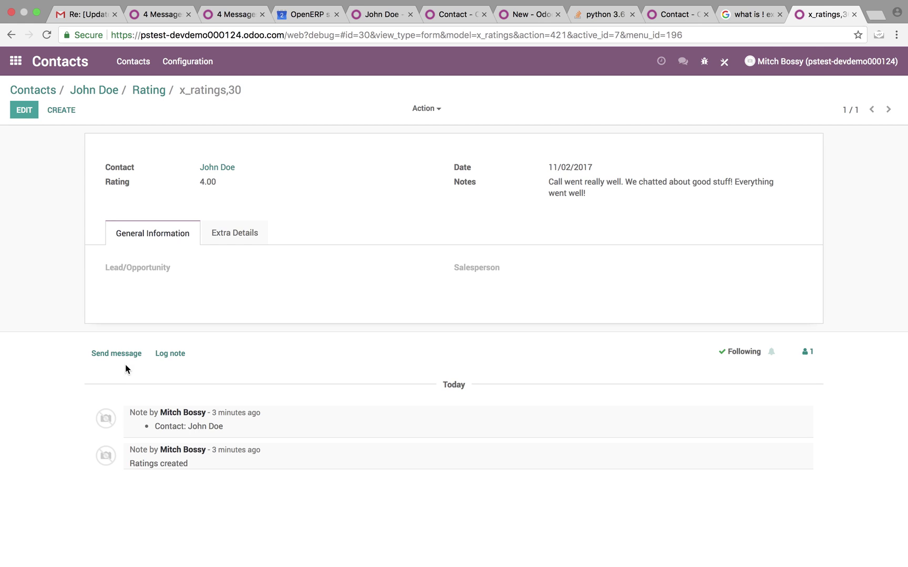
Step: Look at the followers and note composer without posting, then go back to the Rating list
{"action": "left_click", "coordinate": [810, 355]}
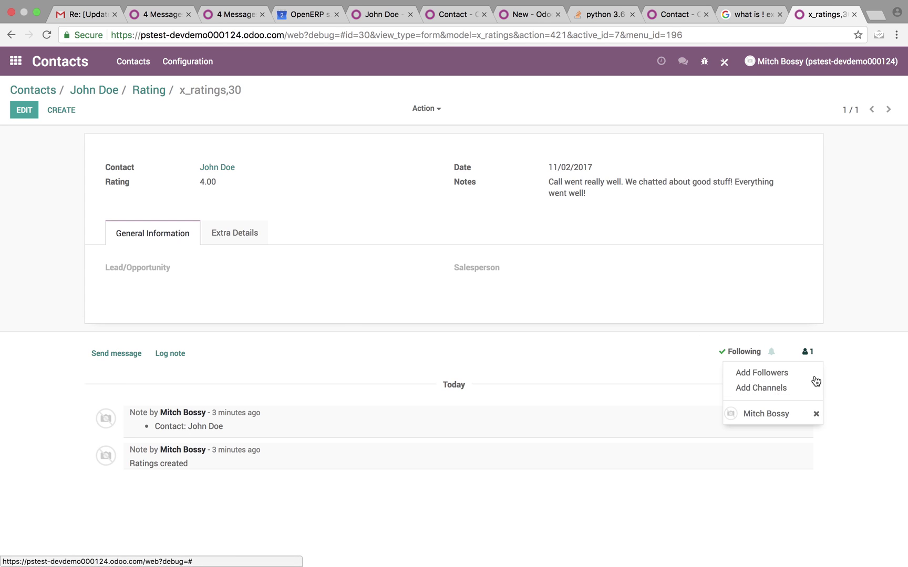
{"action": "left_click", "coordinate": [837, 359]}
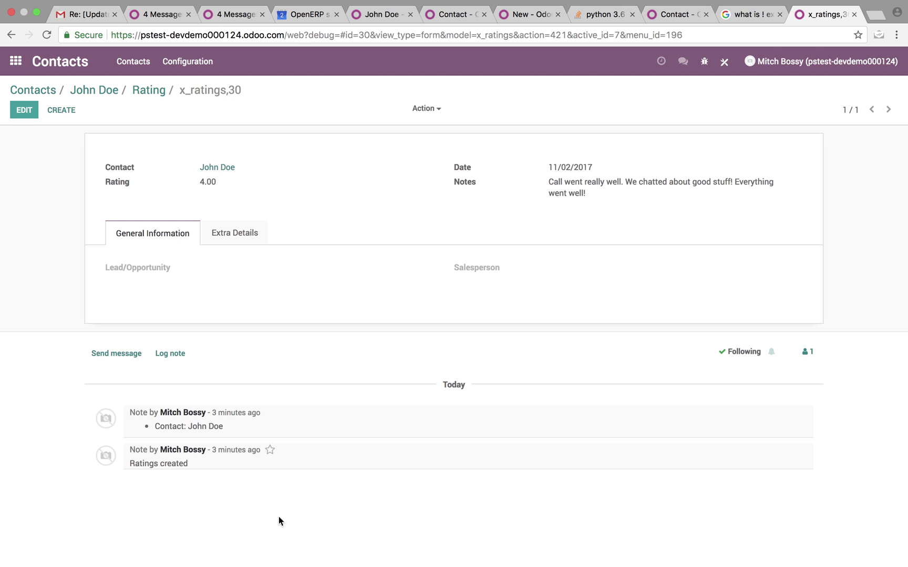
{"action": "left_click", "coordinate": [170, 354]}
{"action": "type", "text": "@"}
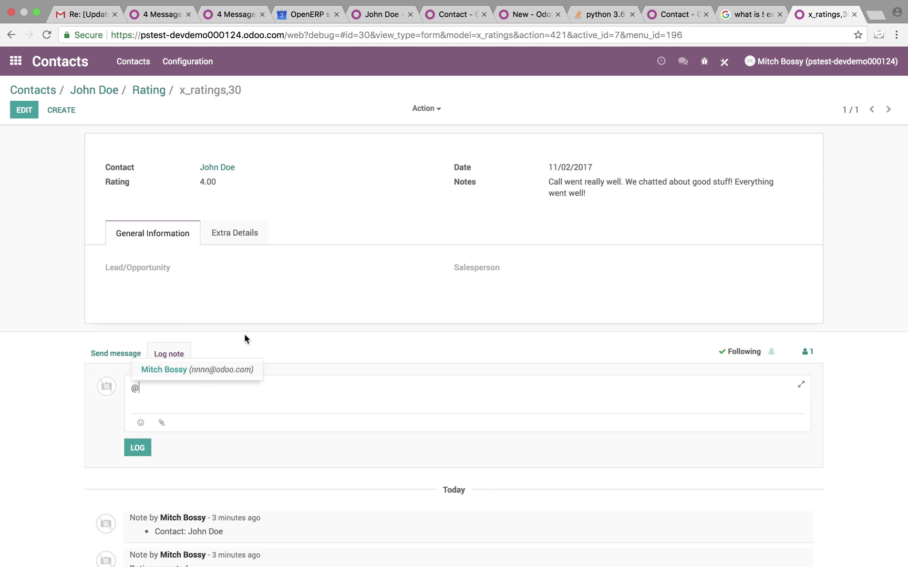
{"action": "key", "text": "BackSpace"}
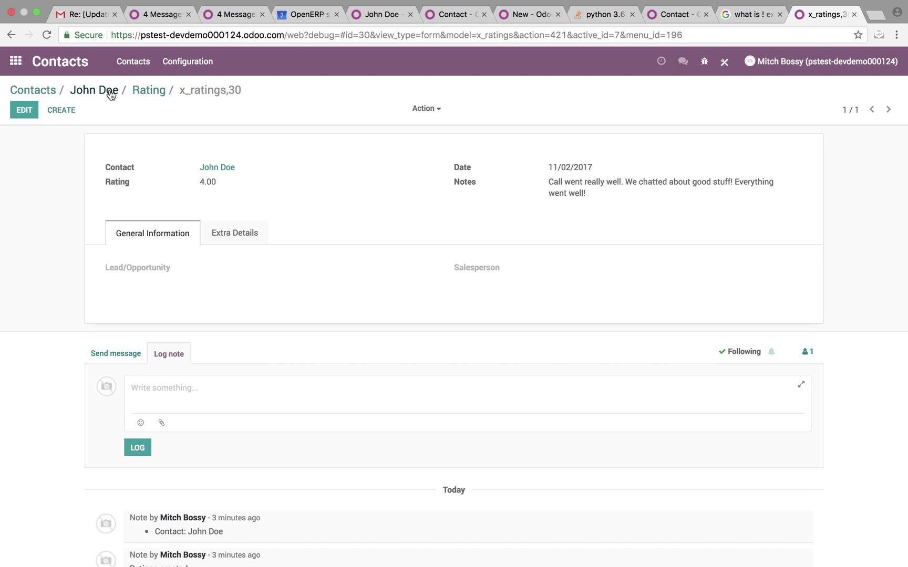
{"action": "left_click", "coordinate": [147, 91]}
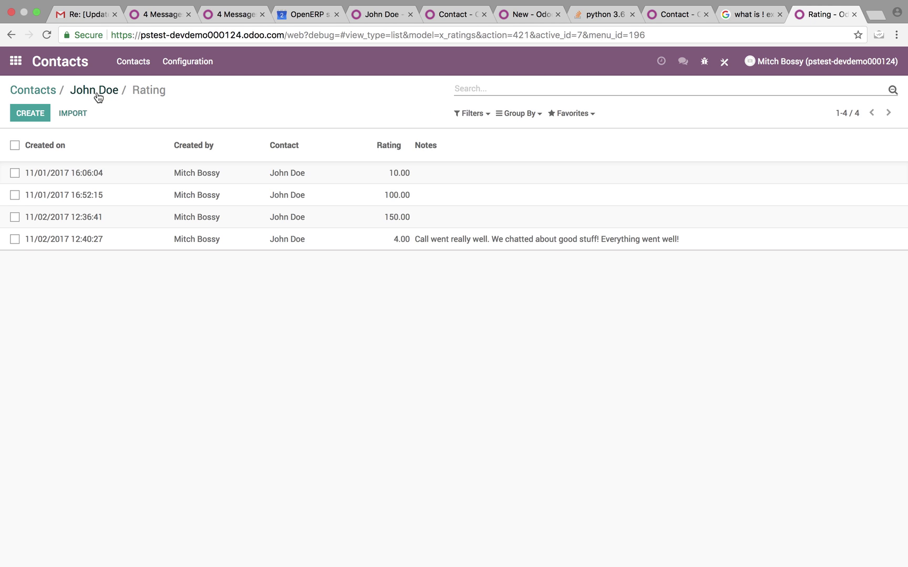
Step: Create and save a new rating of 1000 dated 11/21/2017 for the contact
{"action": "left_click", "coordinate": [97, 93]}
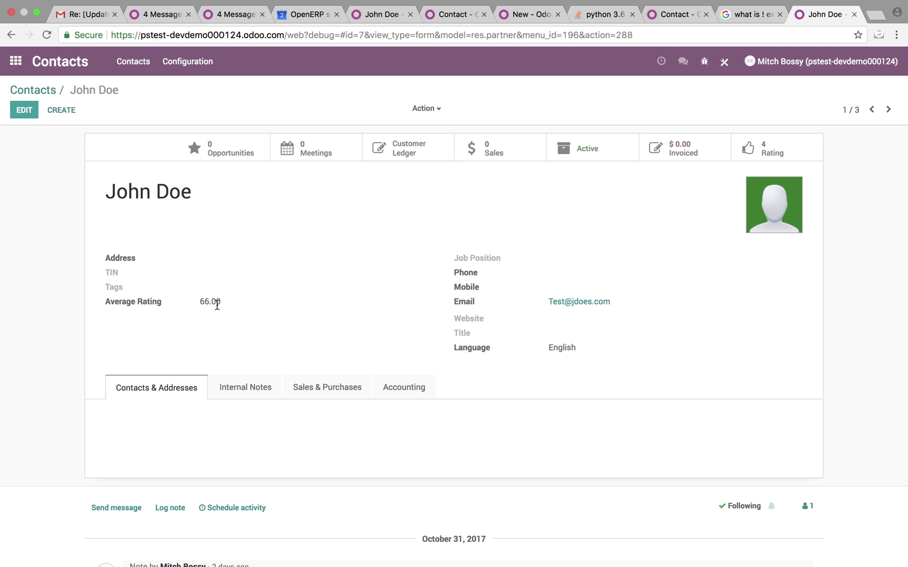
{"action": "left_click", "coordinate": [789, 162]}
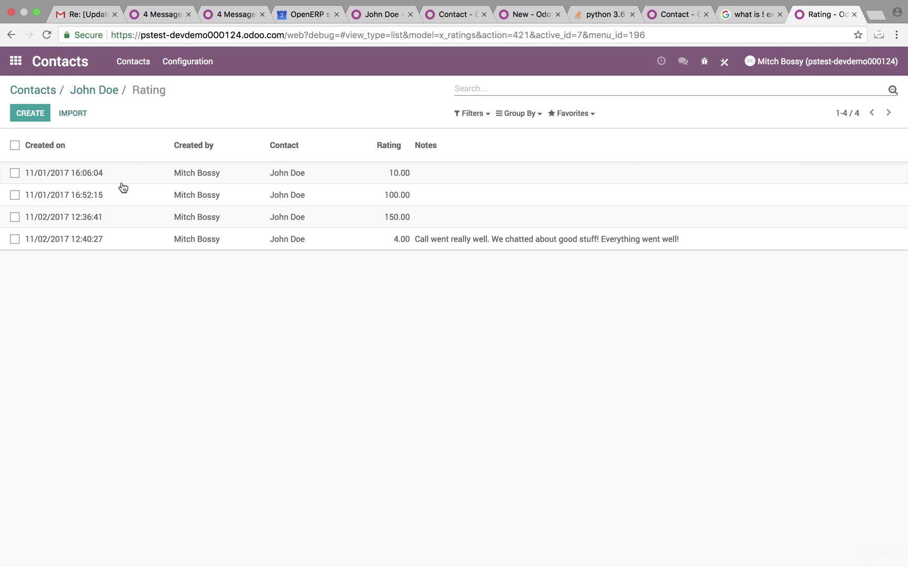
{"action": "left_click", "coordinate": [34, 114]}
{"action": "left_click", "coordinate": [256, 185]}
{"action": "type", "text": "1000"}
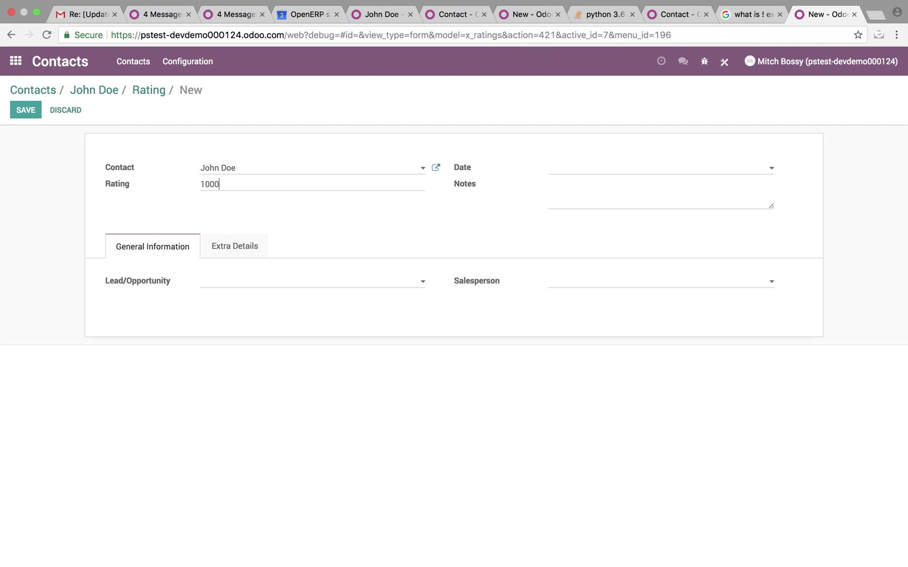
{"action": "left_click", "coordinate": [630, 173]}
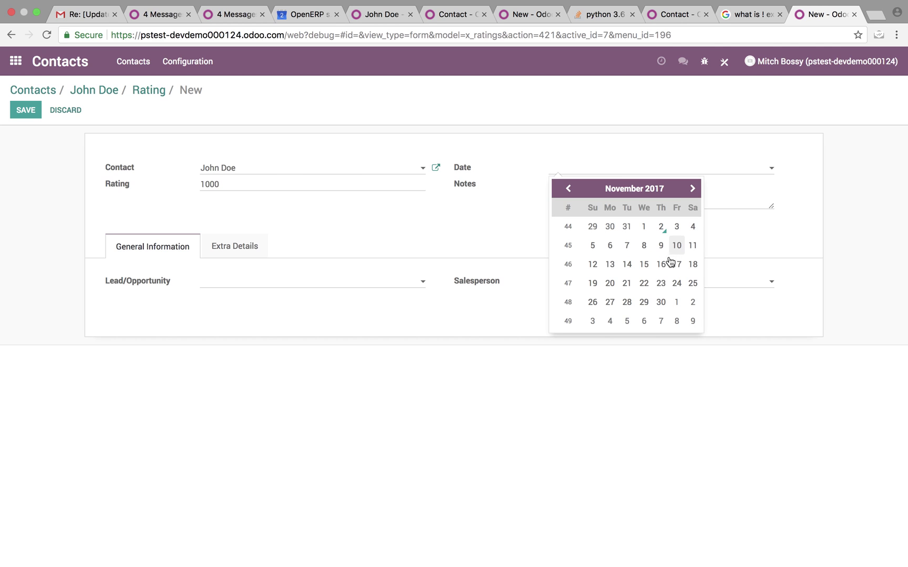
{"action": "left_click", "coordinate": [636, 290]}
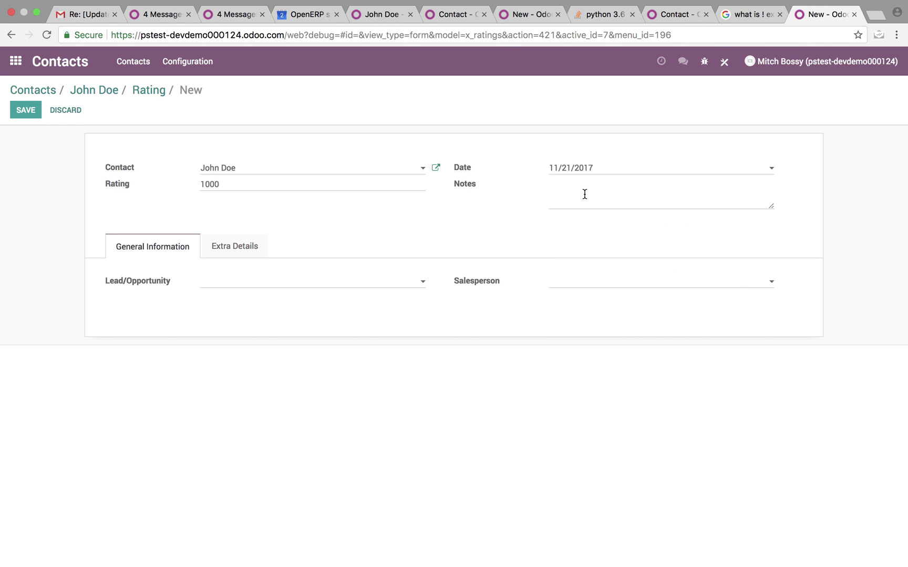
{"action": "left_click", "coordinate": [25, 110]}
Step: Return to the contact and check the Average Rating now reads 252.80
{"action": "left_click", "coordinate": [87, 92]}
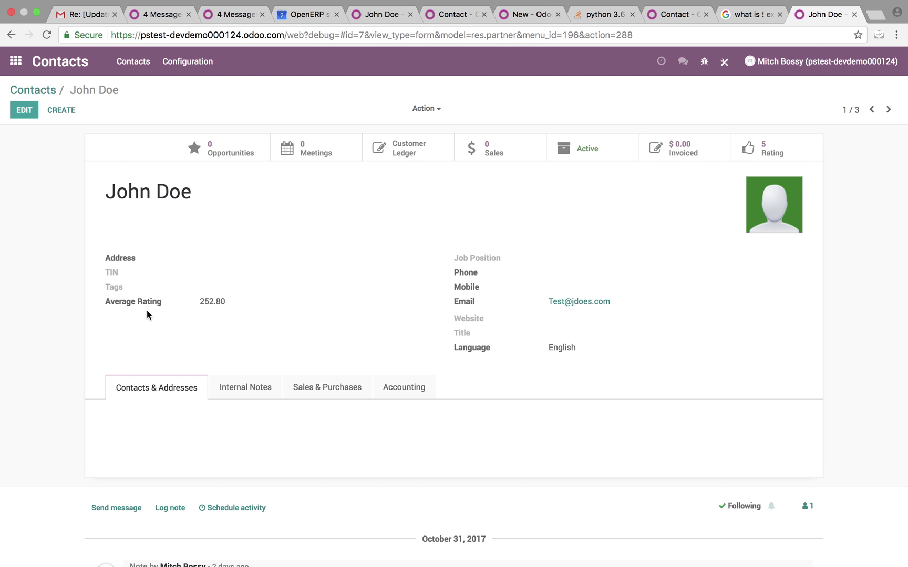
{"action": "double_click", "coordinate": [212, 301]}
{"action": "left_click", "coordinate": [202, 312]}
Step: Open the CRM app's Ratings list and look at its Group By and Filters options
{"action": "left_click", "coordinate": [19, 66]}
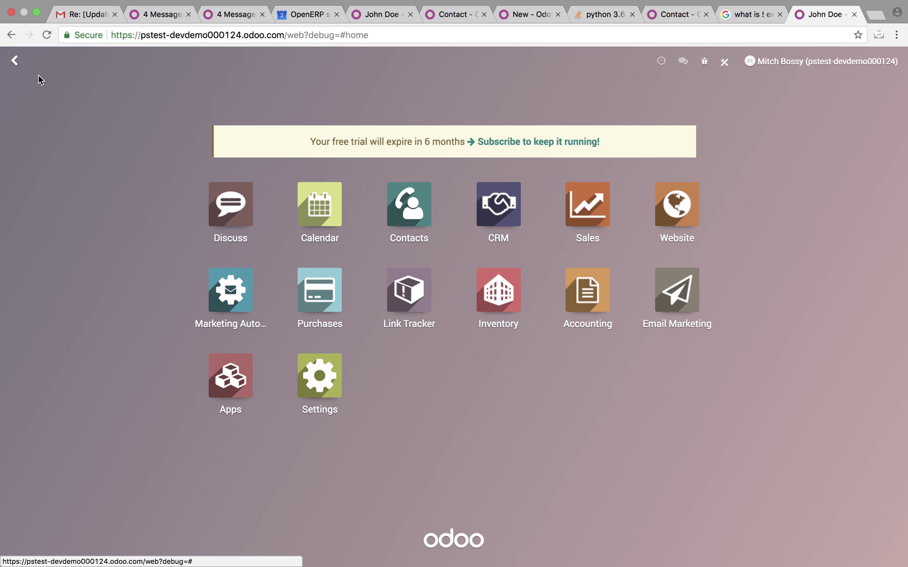
{"action": "left_click", "coordinate": [503, 218]}
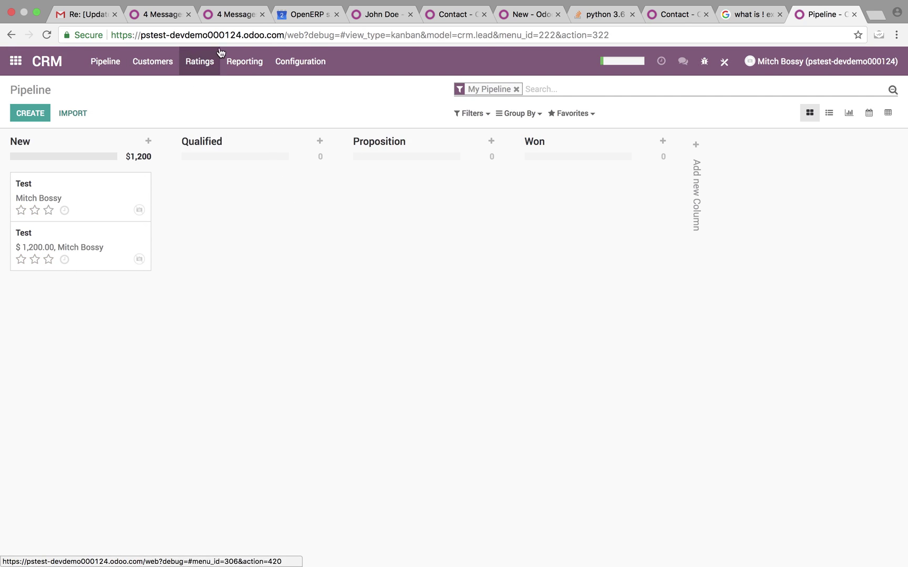
{"action": "left_click", "coordinate": [205, 62]}
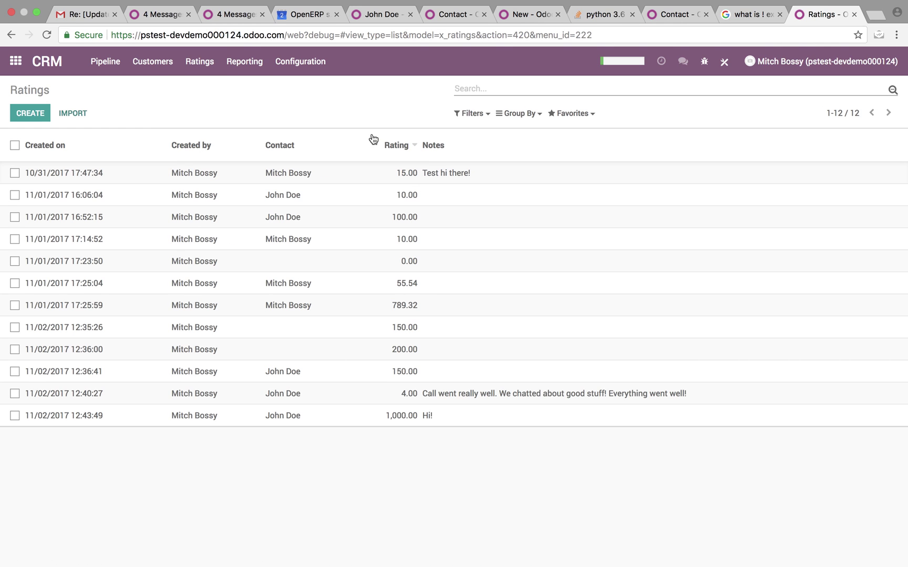
{"action": "left_click", "coordinate": [499, 113]}
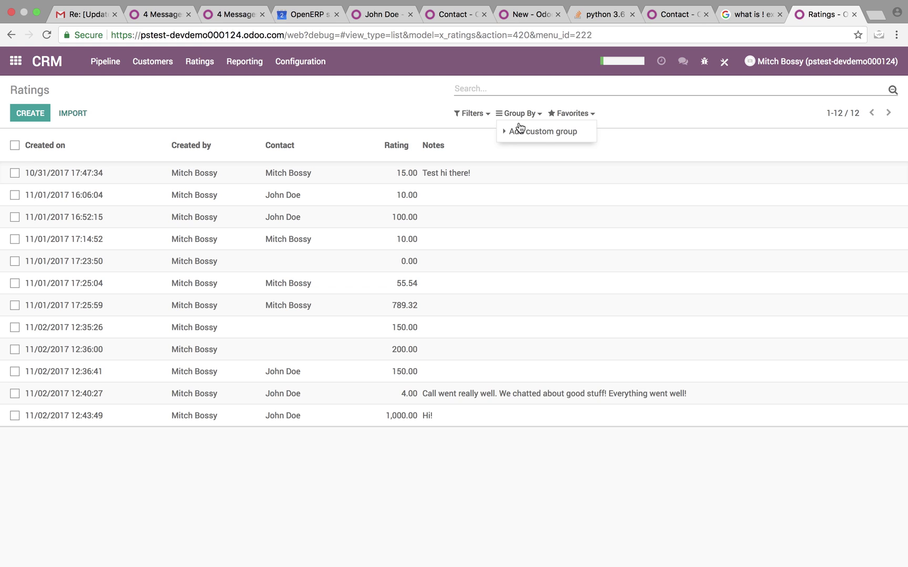
{"action": "left_click", "coordinate": [518, 131]}
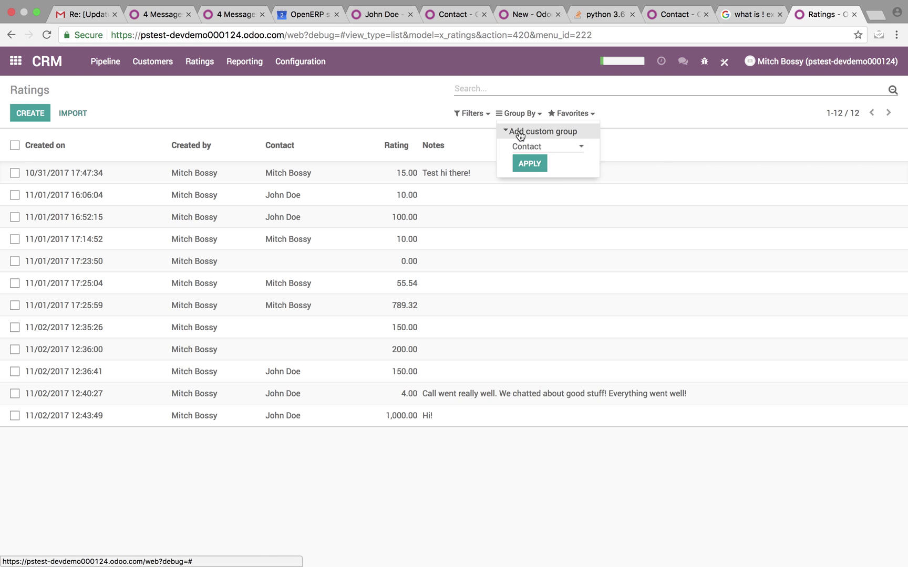
{"action": "left_click", "coordinate": [473, 114]}
{"action": "left_click", "coordinate": [486, 89]}
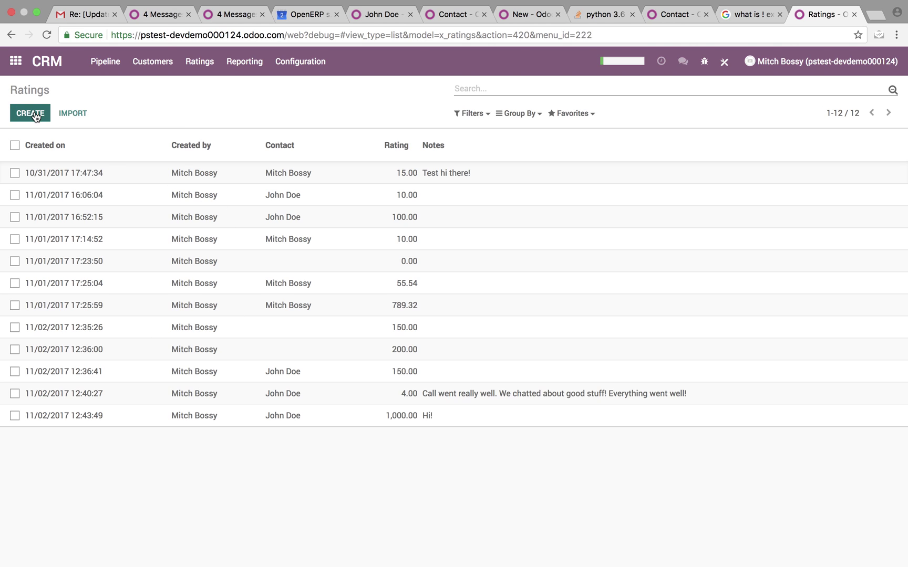
Step: View the Customers list, then open the opportunity Pipeline board
{"action": "left_click", "coordinate": [150, 62]}
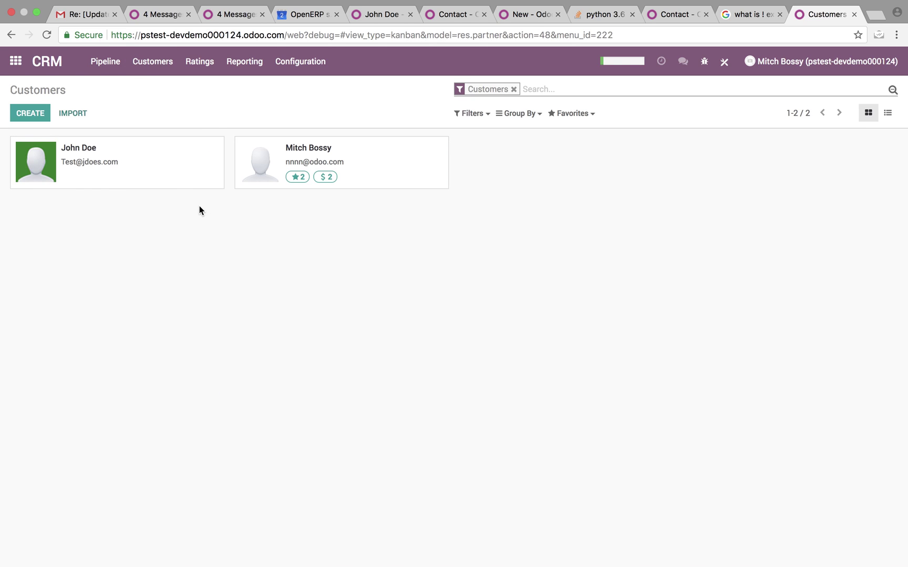
{"action": "left_click", "coordinate": [105, 62]}
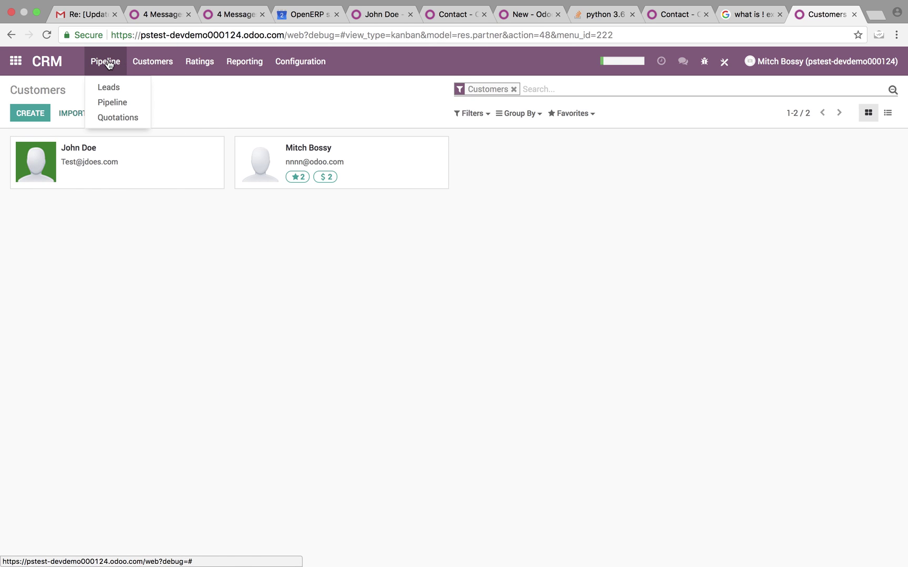
{"action": "left_click", "coordinate": [117, 105]}
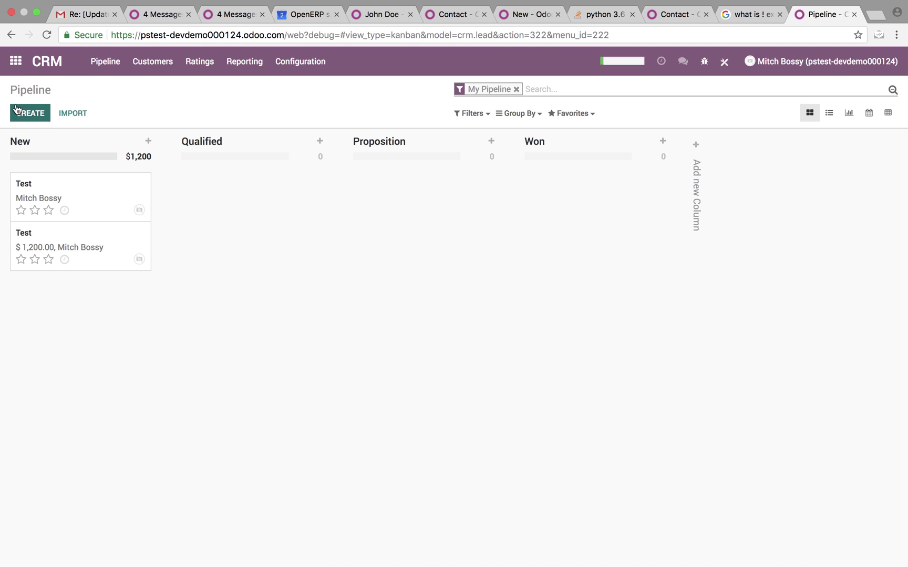
Step: Create and save a new opportunity with the contact as its customer, at $0.00 and 10% probability
{"action": "left_click", "coordinate": [17, 111]}
{"action": "type", "text": "JOh"}
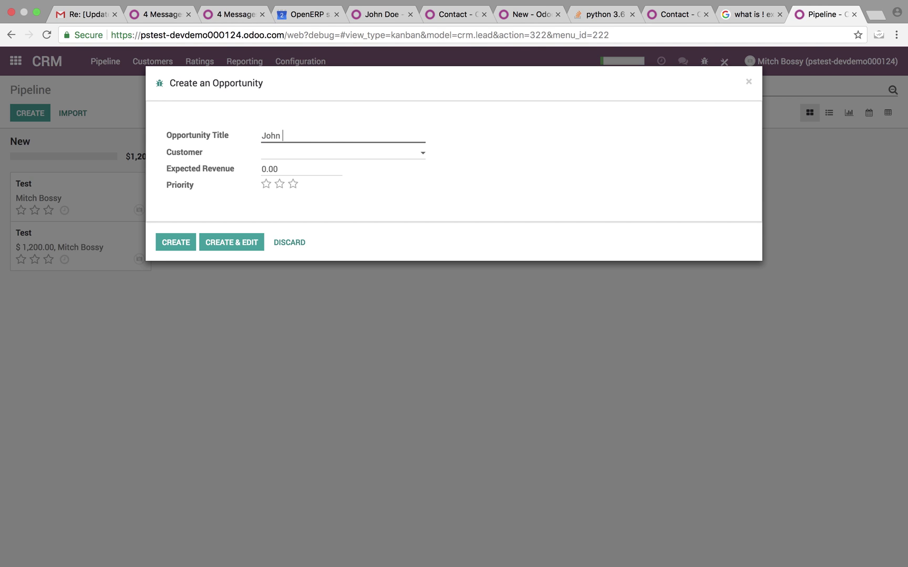
{"action": "left_click", "coordinate": [324, 158]}
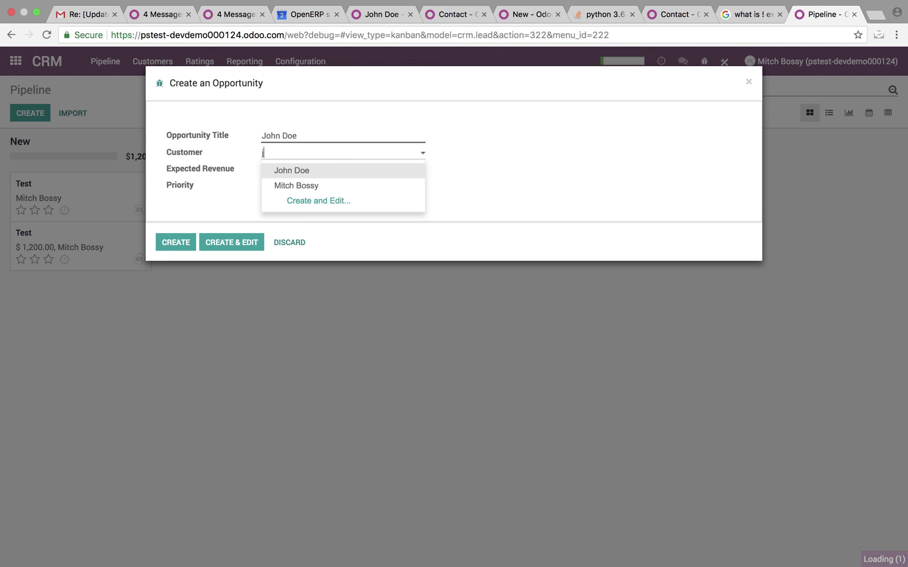
{"action": "type", "text": "joh"}
{"action": "key", "text": "Return"}
{"action": "left_click", "coordinate": [208, 237]}
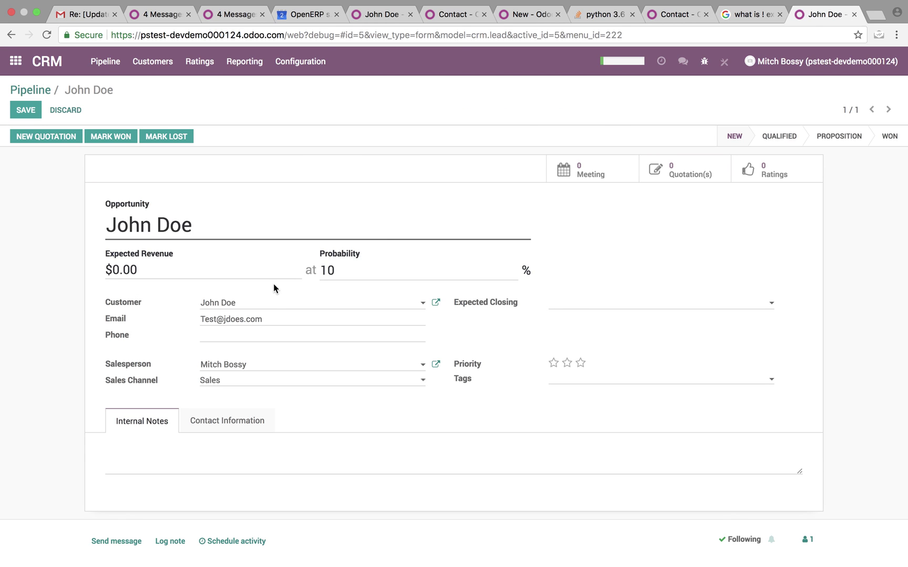
{"action": "left_click", "coordinate": [26, 111]}
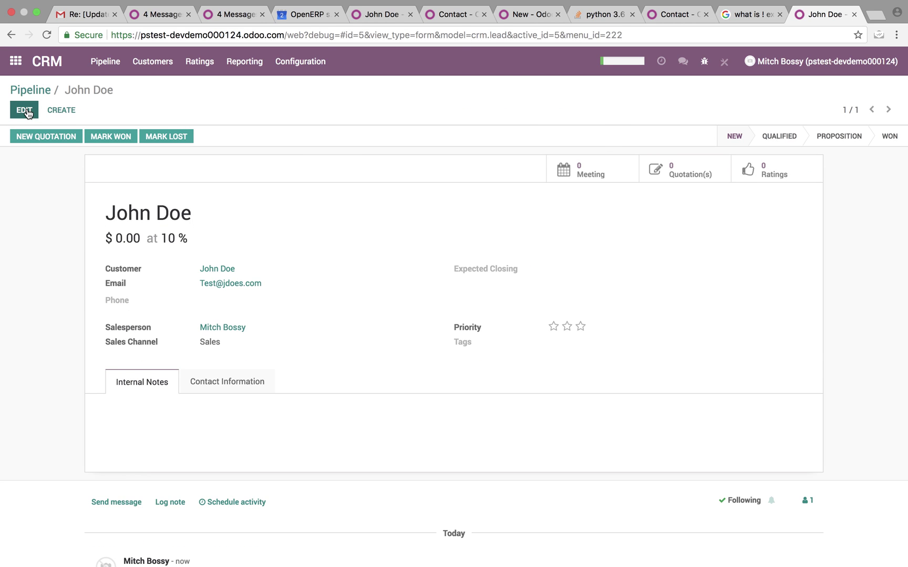
Step: Add a 50.00 rating from the opportunity's Ratings list and save it
{"action": "left_click", "coordinate": [792, 168]}
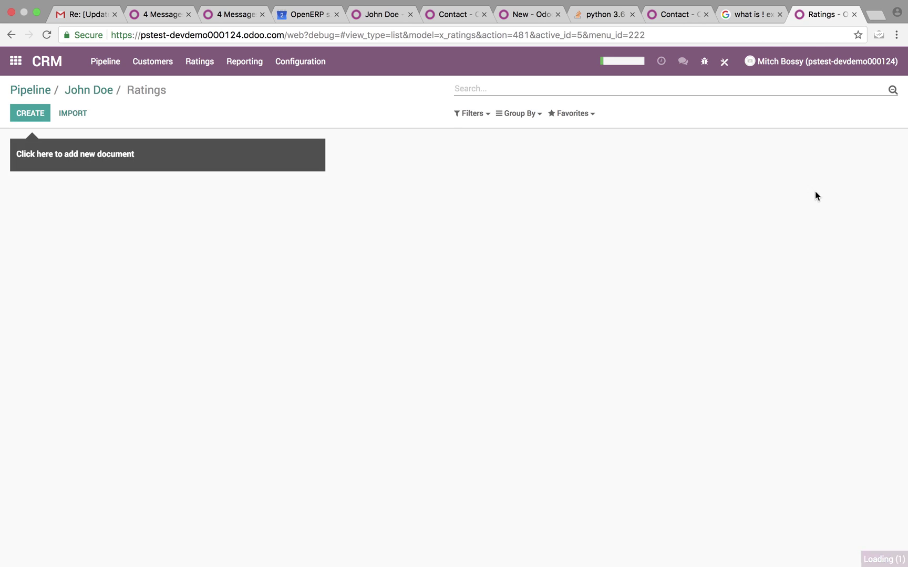
{"action": "left_click", "coordinate": [30, 116]}
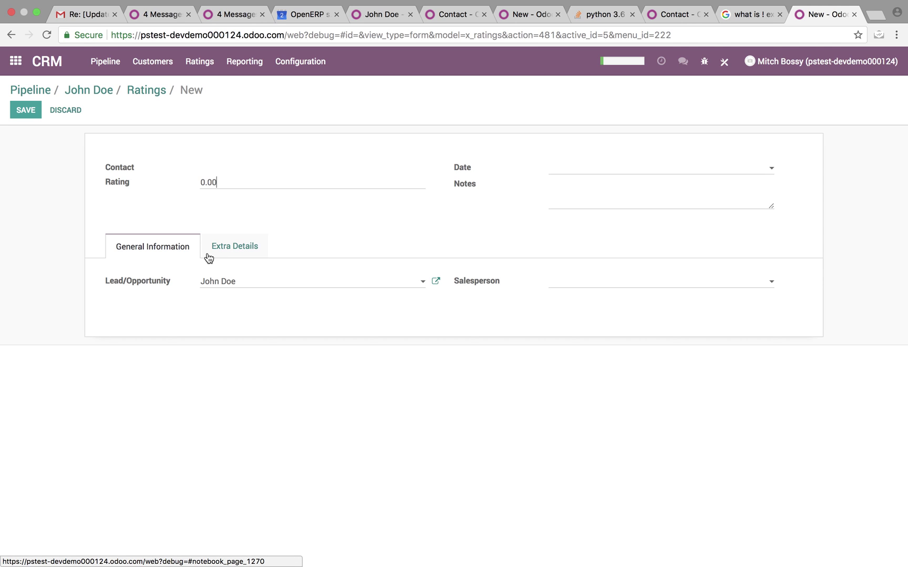
{"action": "double_click", "coordinate": [225, 182]}
{"action": "type", "text": "50"}
{"action": "left_click", "coordinate": [25, 113]}
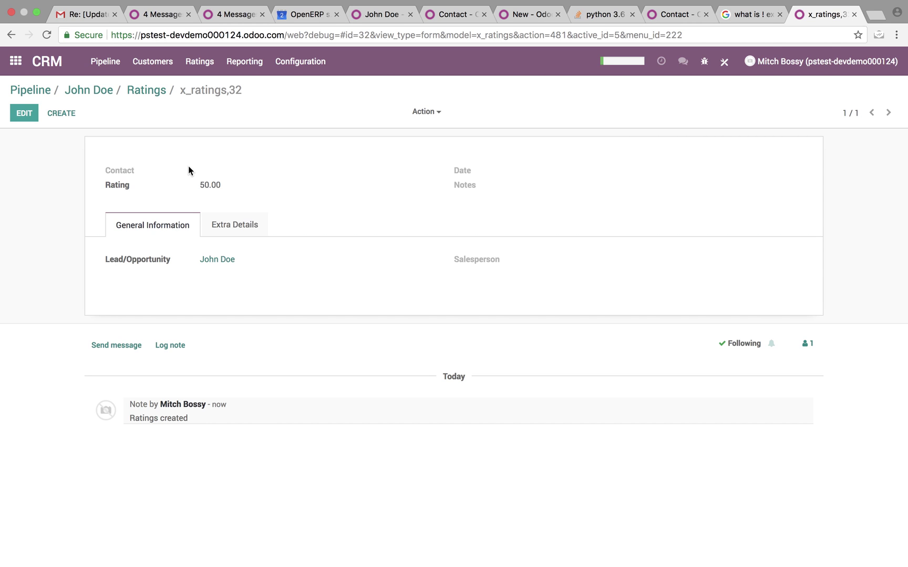
{"action": "left_click", "coordinate": [724, 62]}
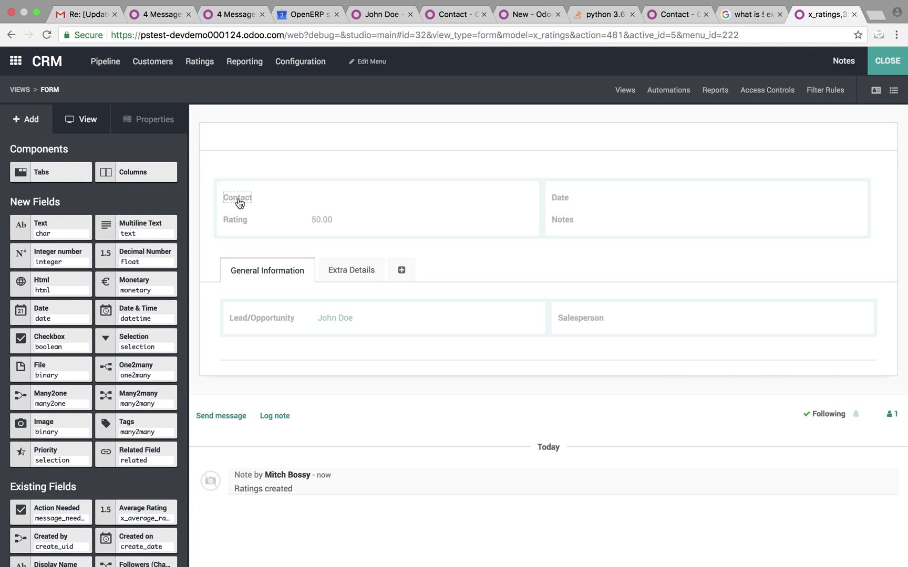
Step: Look up the Lead/Opportunity field's technical name in Studio
{"action": "left_click", "coordinate": [239, 202]}
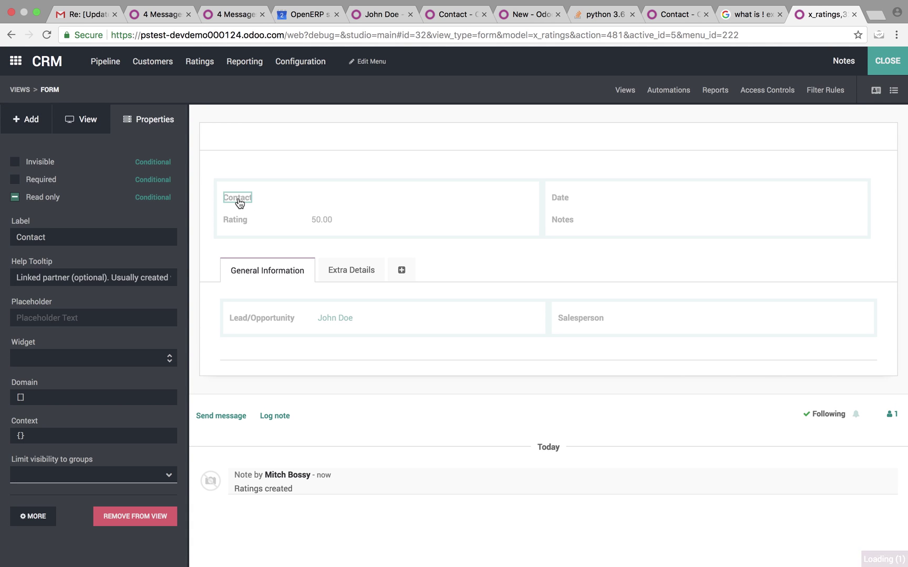
{"action": "left_click", "coordinate": [247, 320]}
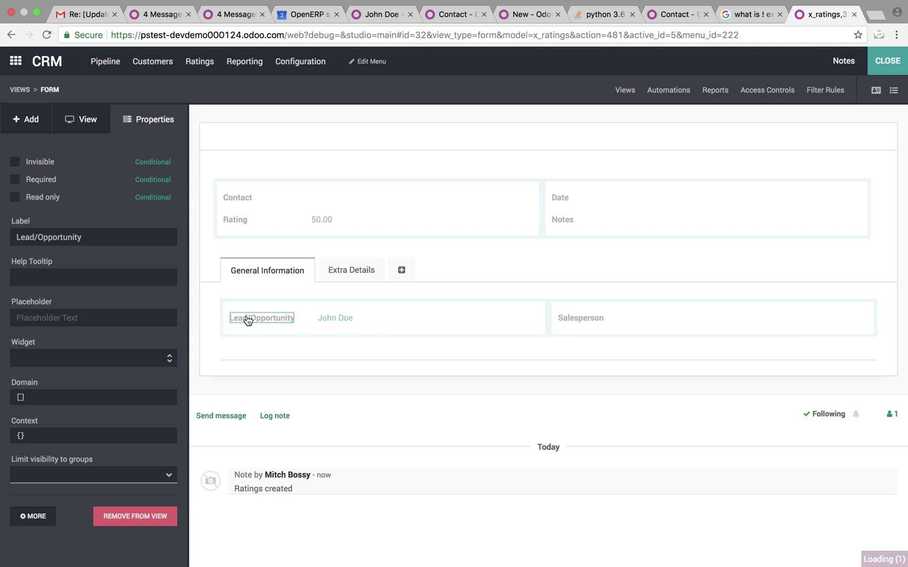
{"action": "left_click", "coordinate": [34, 517]}
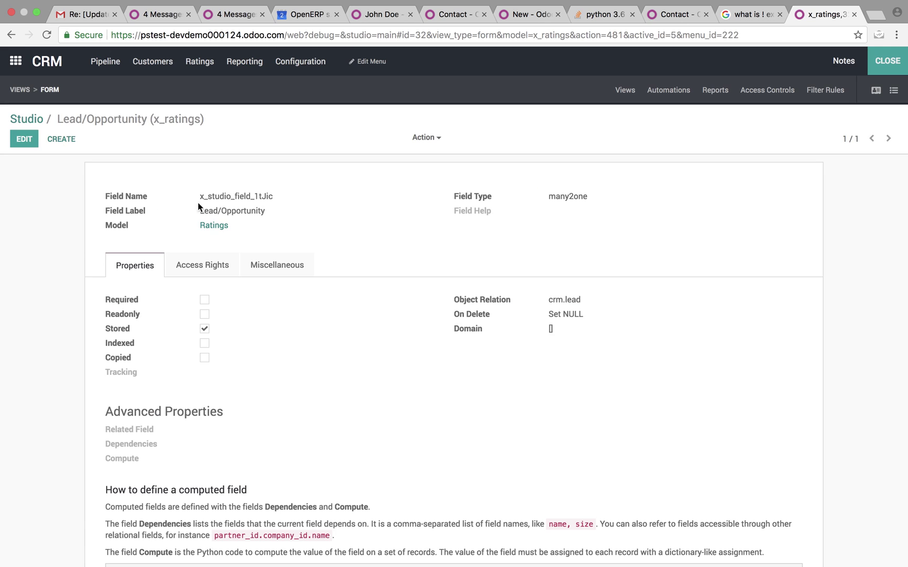
{"action": "mouse_move", "coordinate": [198, 199]}
{"action": "left_mouse_down"}
{"action": "mouse_move", "coordinate": [270, 196]}
{"action": "mouse_move", "coordinate": [199, 196]}
{"action": "left_mouse_up"}
{"action": "key", "text": "super+c"}
{"action": "left_click", "coordinate": [278, 201]}
{"action": "left_click", "coordinate": [24, 124]}
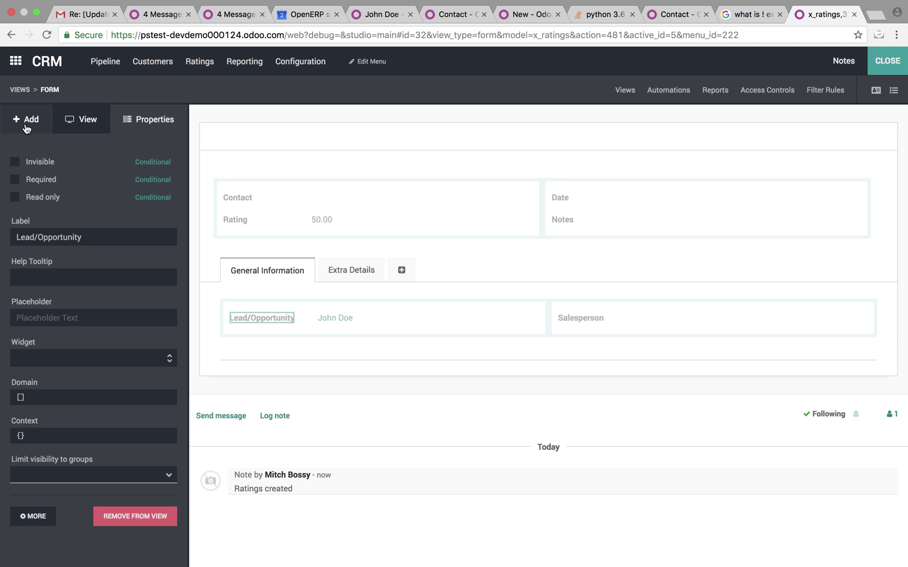
Step: Set the Contact field's related field to x_studio_field_1tJic.partner_id, save it, and close Studio
{"action": "left_click", "coordinate": [235, 197]}
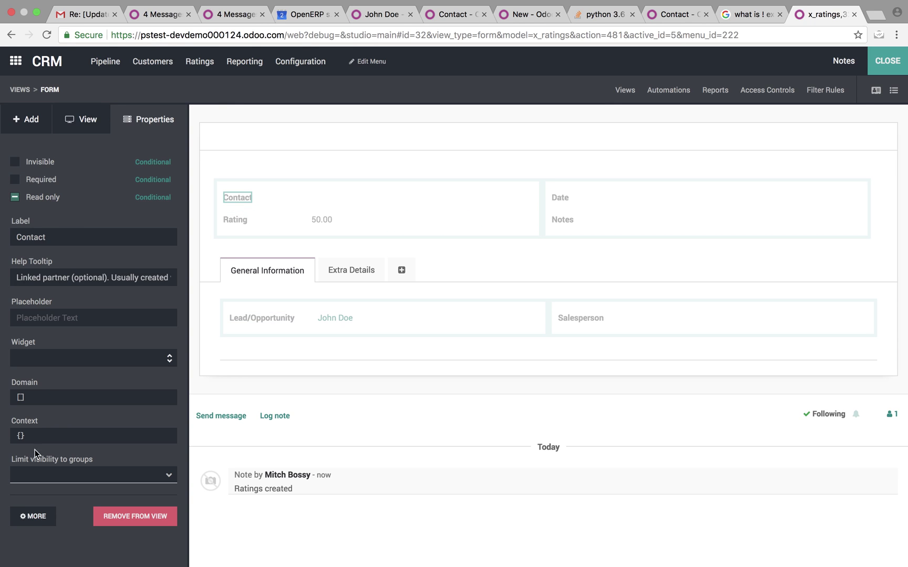
{"action": "left_click", "coordinate": [35, 517]}
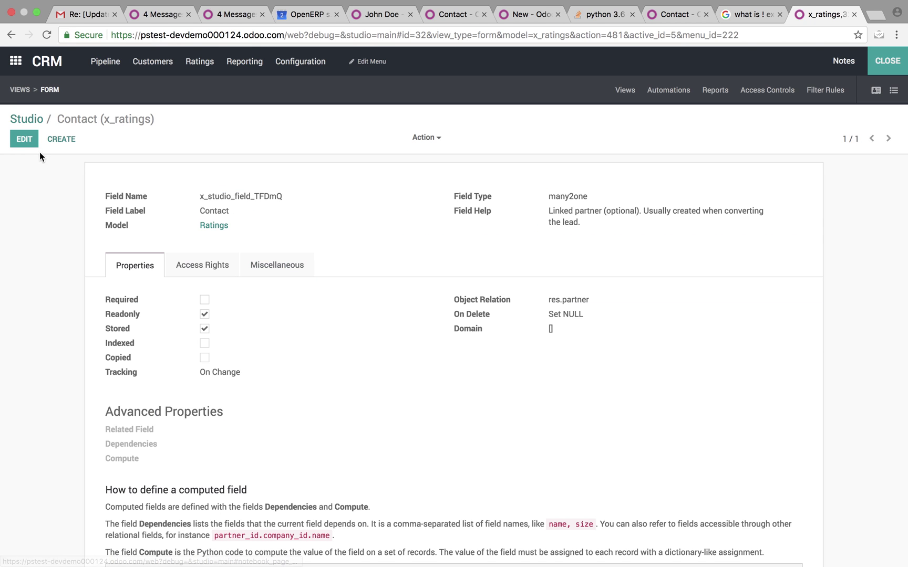
{"action": "left_click", "coordinate": [29, 140]}
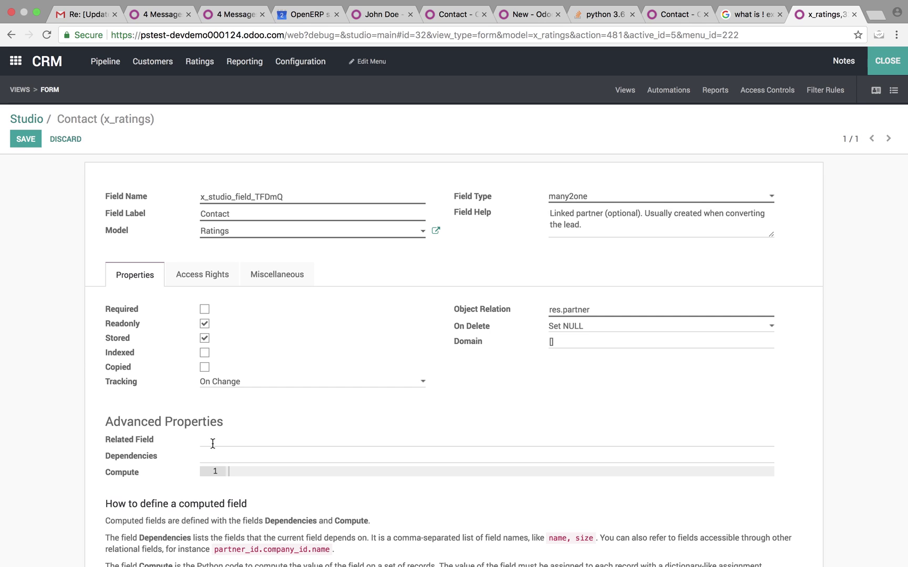
{"action": "key", "text": "super+v"}
{"action": "left_click", "coordinate": [28, 462]}
{"action": "left_click", "coordinate": [24, 141]}
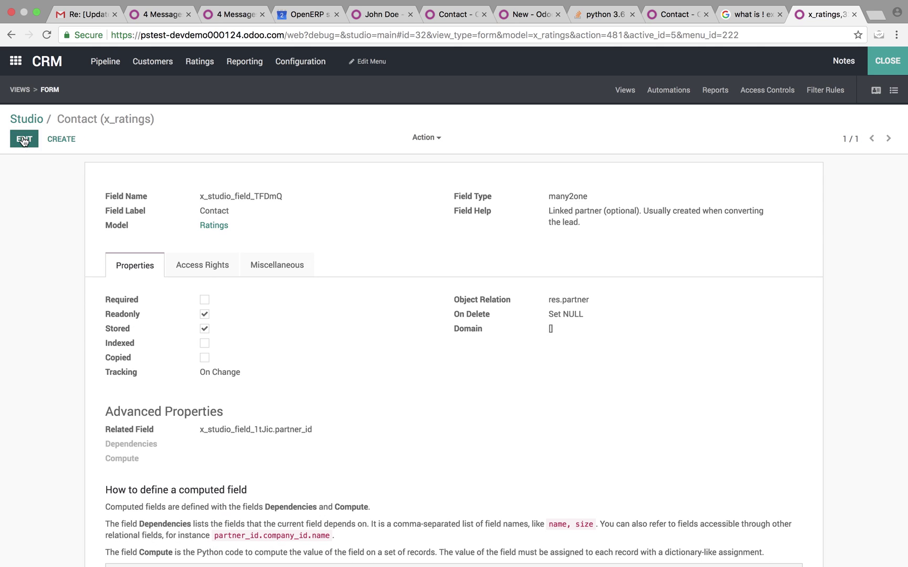
{"action": "left_click", "coordinate": [877, 70]}
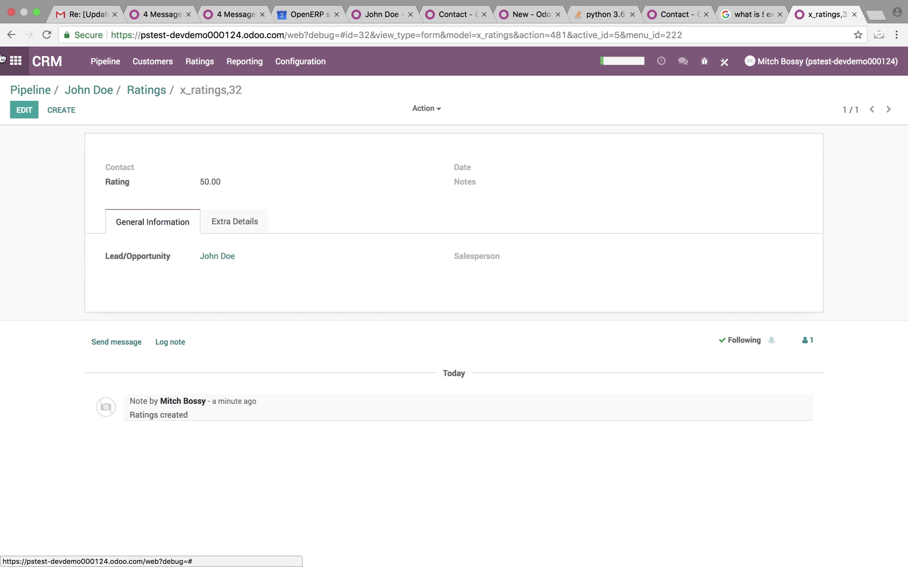
Step: From the opportunity's ratings, create and save a new rating of 50 with the contact auto-filled
{"action": "left_click", "coordinate": [151, 91]}
{"action": "left_click", "coordinate": [91, 91]}
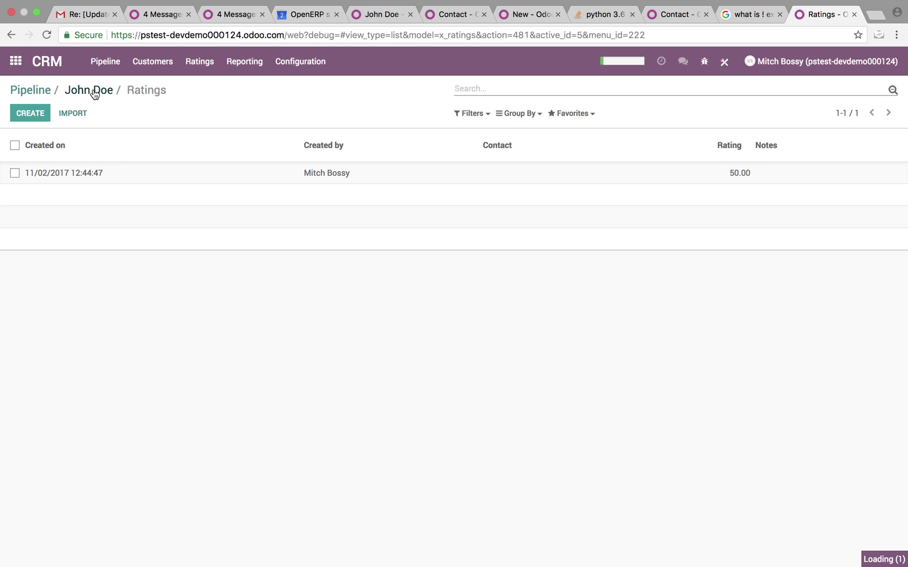
{"action": "left_click", "coordinate": [786, 177]}
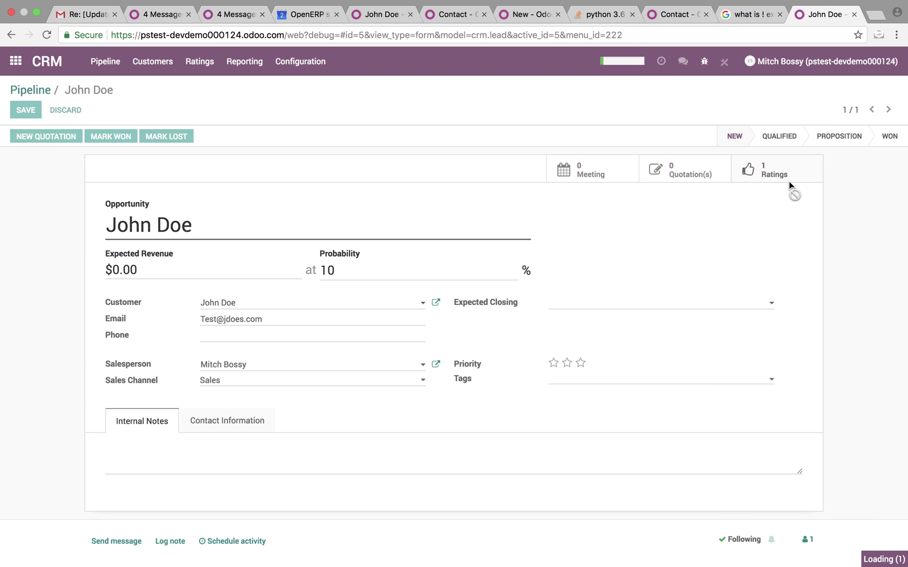
{"action": "left_click", "coordinate": [31, 113]}
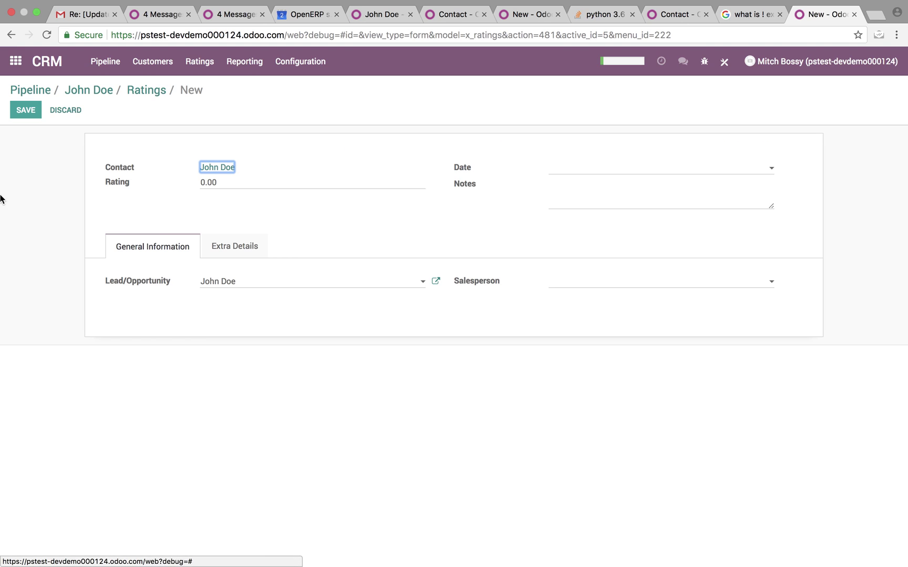
{"action": "left_click", "coordinate": [227, 182]}
{"action": "type", "text": "50"}
{"action": "left_click", "coordinate": [663, 189]}
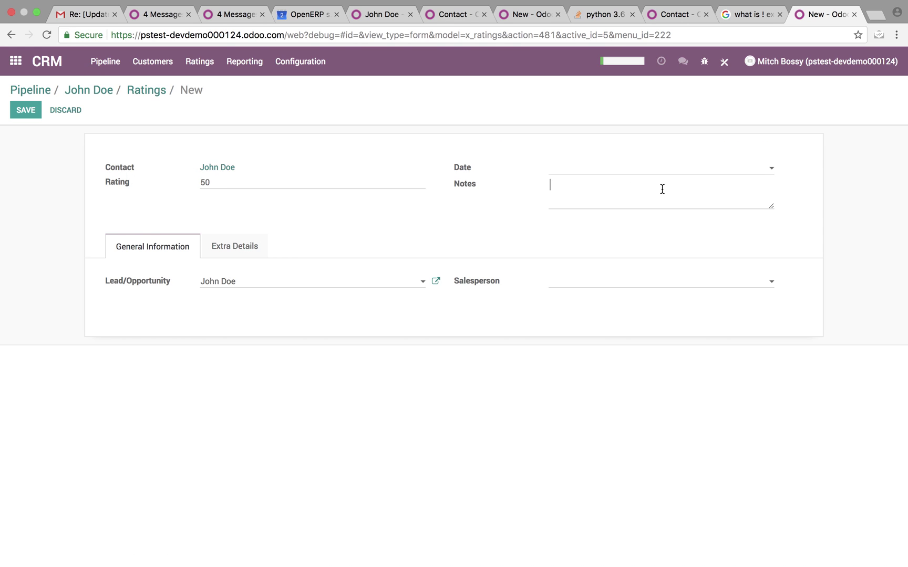
{"action": "left_click", "coordinate": [17, 112]}
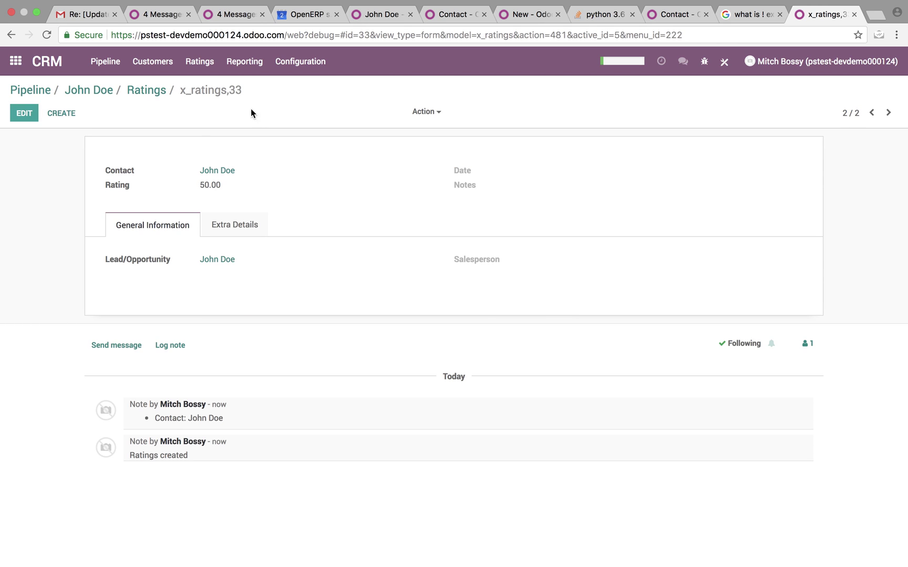
Step: Change the new rating's value from 50 to 100000 and save it
{"action": "left_click", "coordinate": [20, 116]}
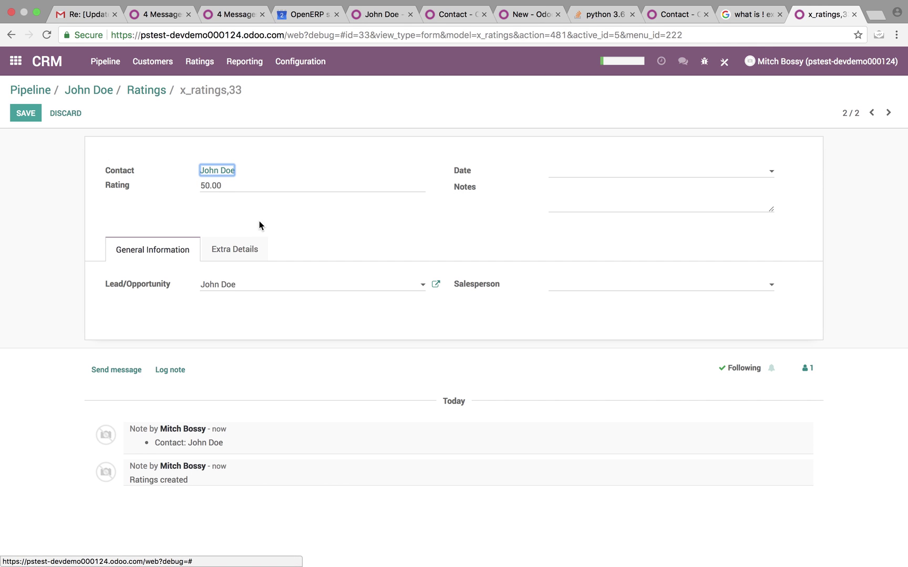
{"action": "left_click", "coordinate": [226, 185]}
{"action": "type", "text": "100000"}
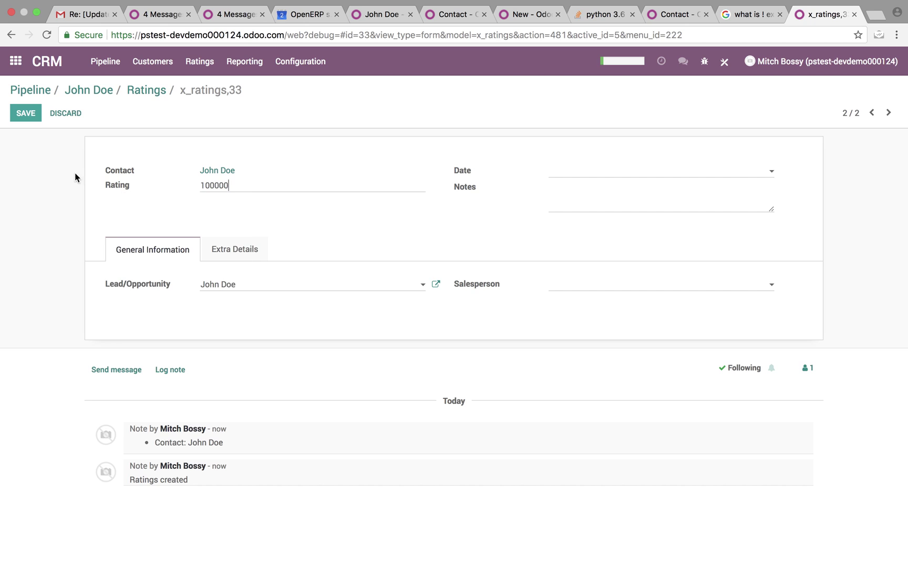
{"action": "left_click", "coordinate": [29, 114]}
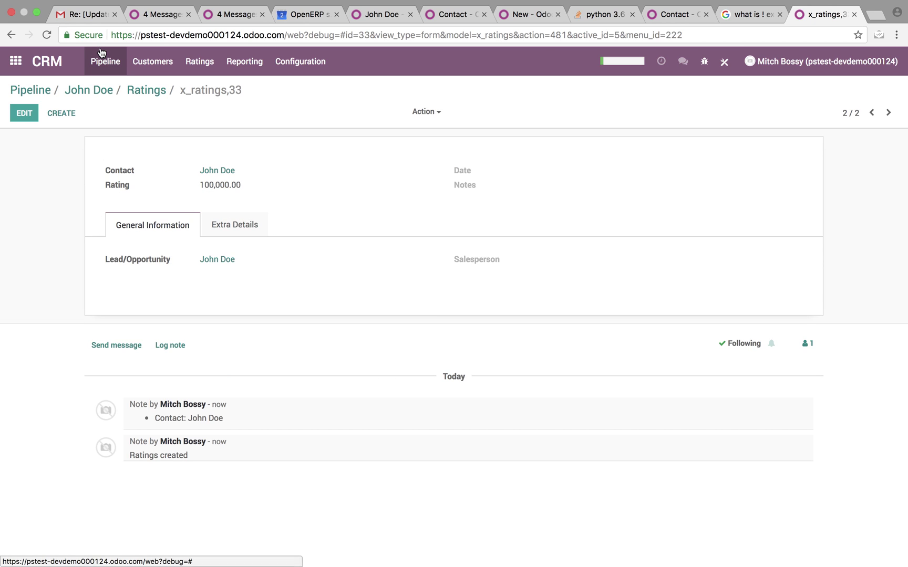
Step: Check the customer's six ratings averaging 16,877.33, then return to the Customers list
{"action": "left_click", "coordinate": [153, 62]}
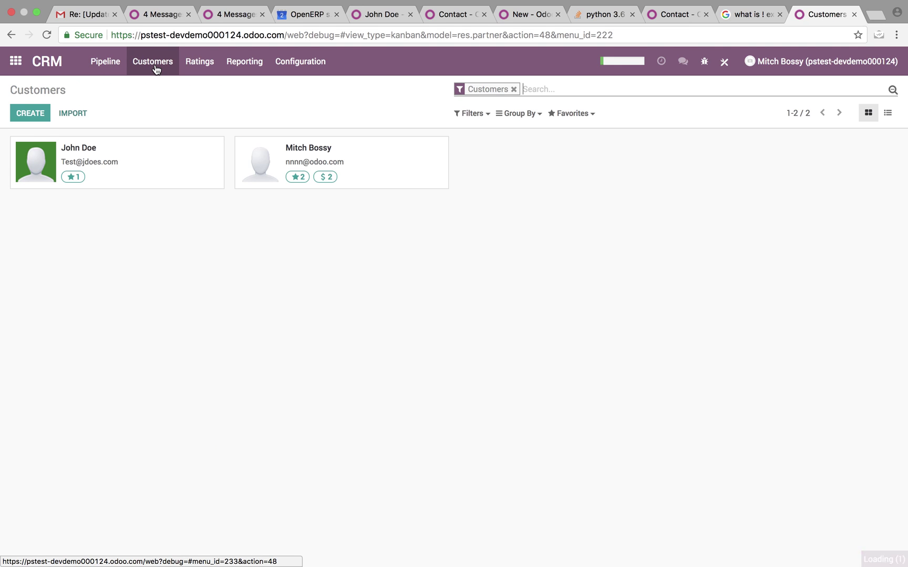
{"action": "left_click", "coordinate": [176, 181]}
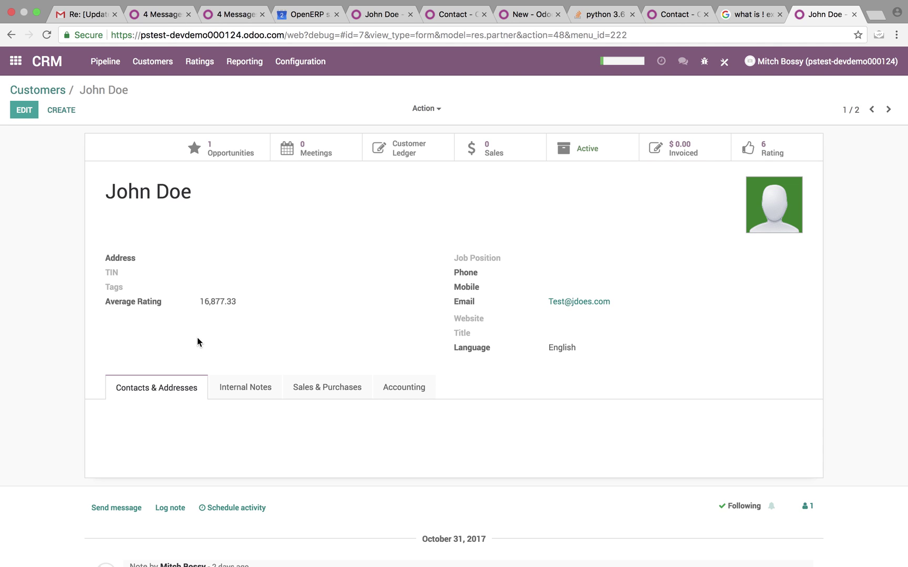
{"action": "left_click", "coordinate": [794, 152]}
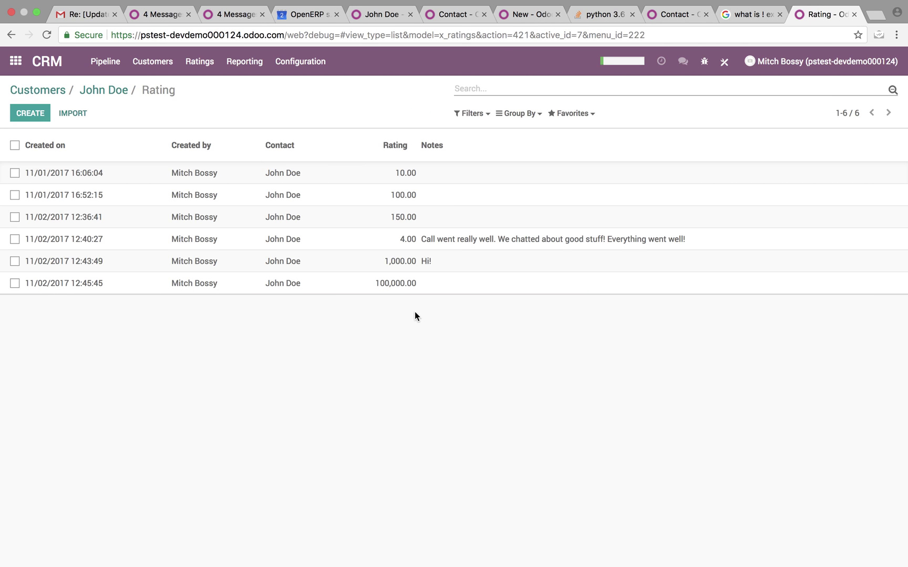
{"action": "left_click", "coordinate": [37, 90]}
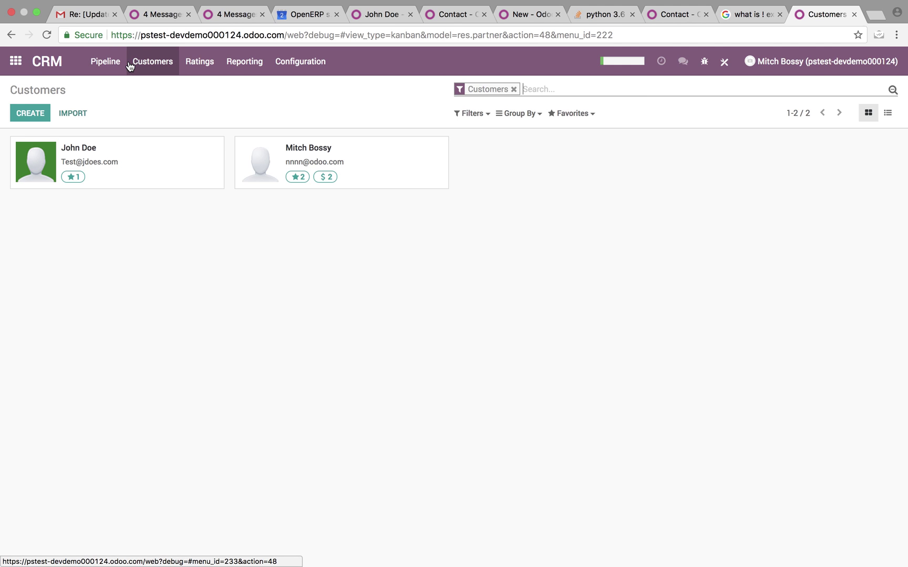
Step: Return to the Odoo home screen showing all apps
{"action": "left_click", "coordinate": [16, 70]}
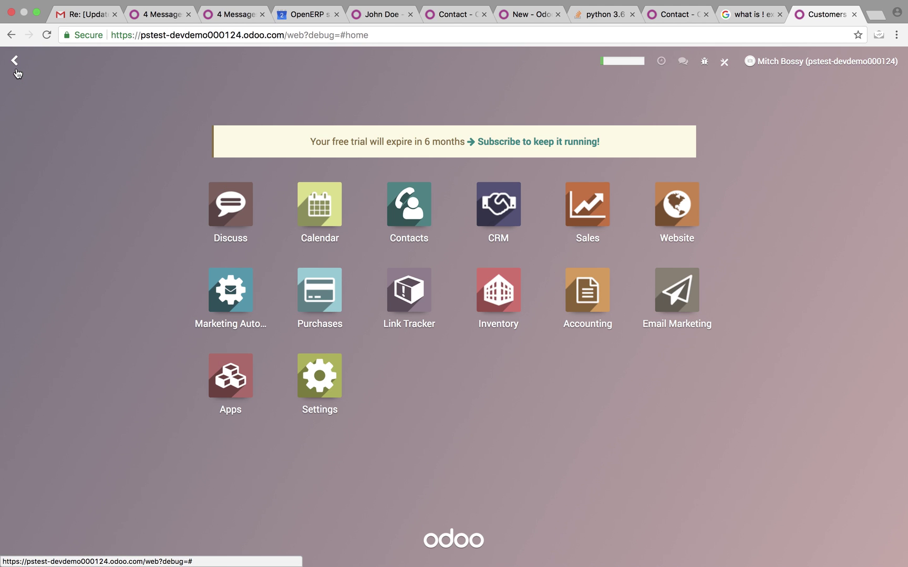